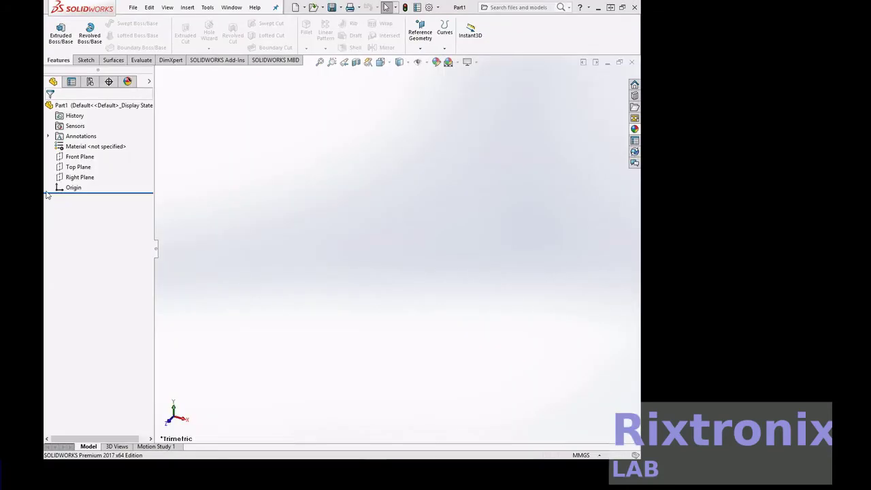
On the Front Plane, sketch an origin-centred ellipse with radii about 17.97 and 7.84, then exit the sketch
click(76, 155)
click(79, 145)
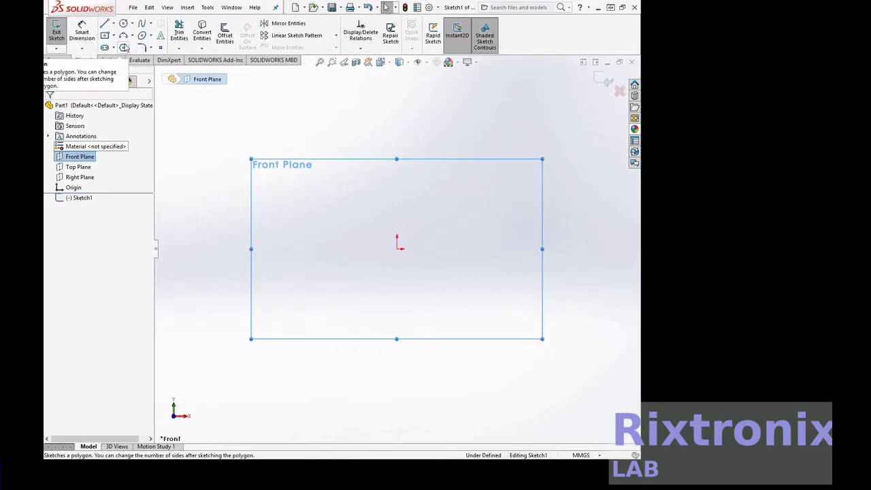
click(142, 35)
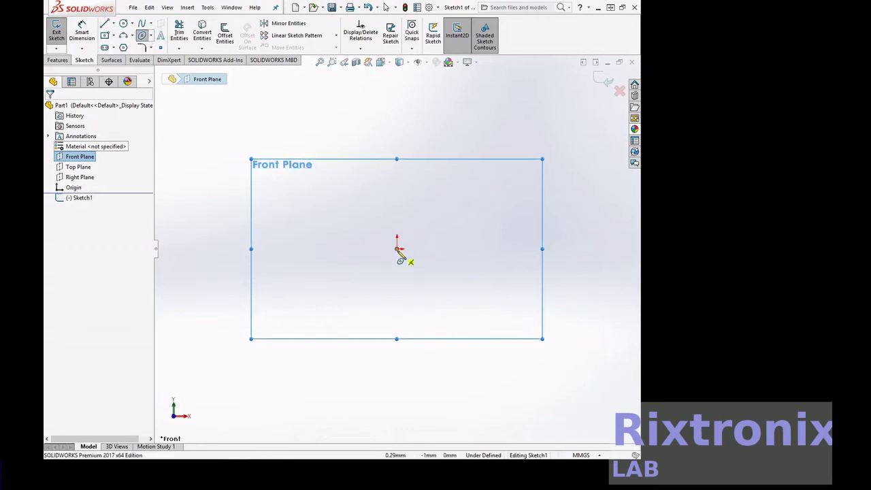
click(397, 248)
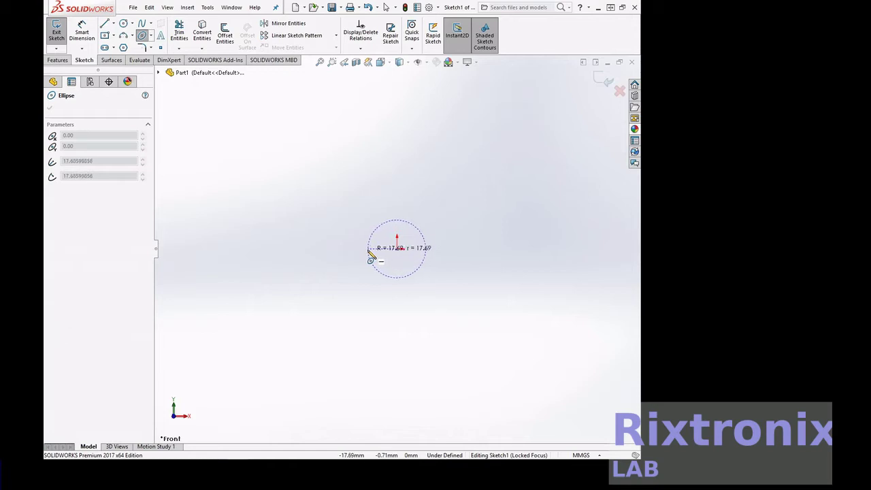
click(369, 250)
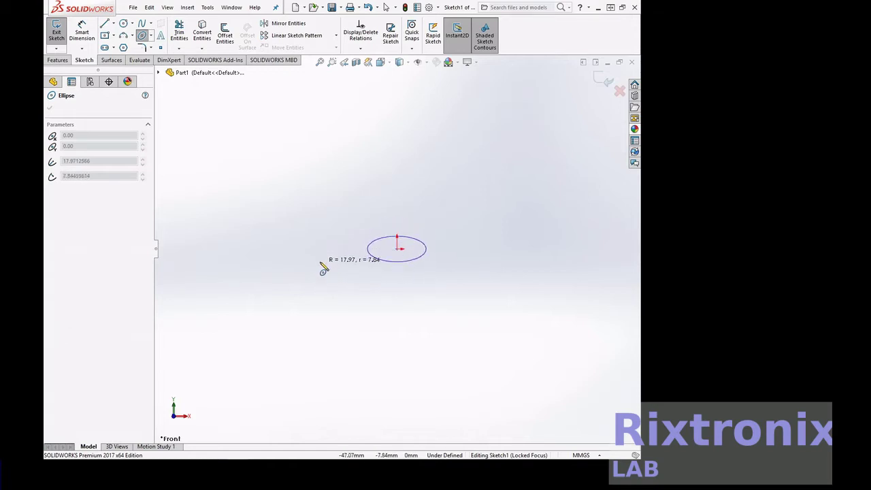
click(323, 268)
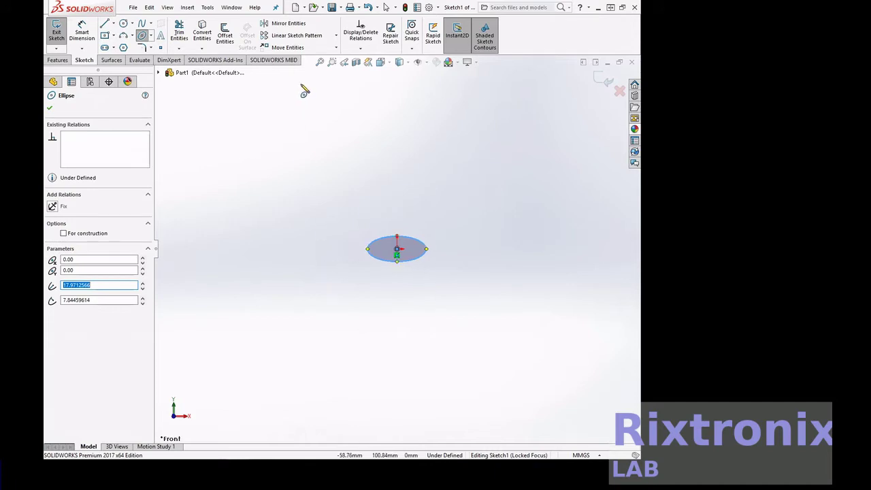
key(Escape)
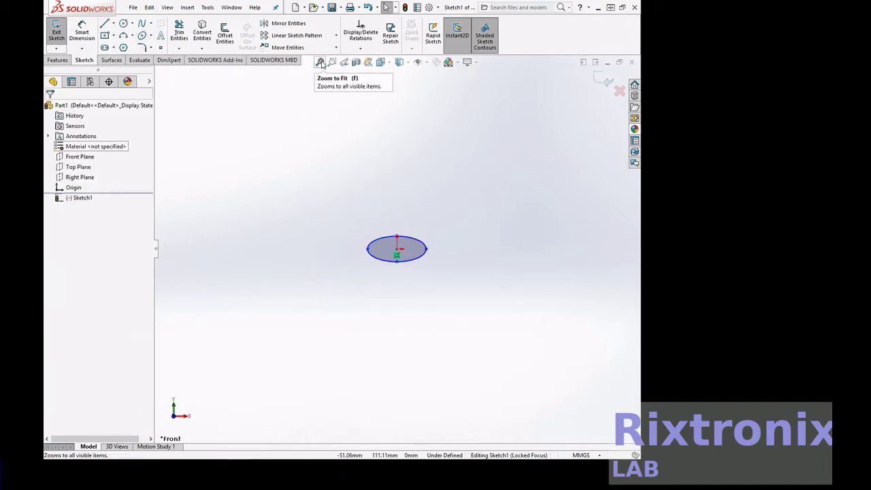
click(332, 64)
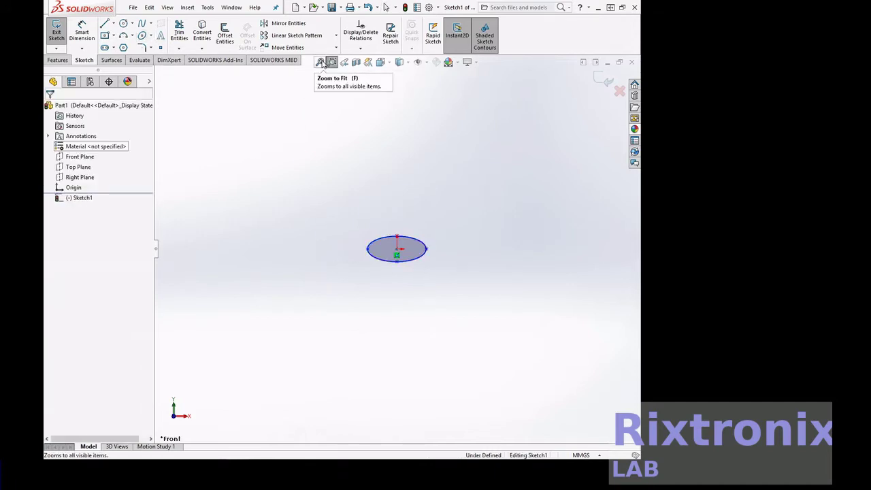
click(321, 63)
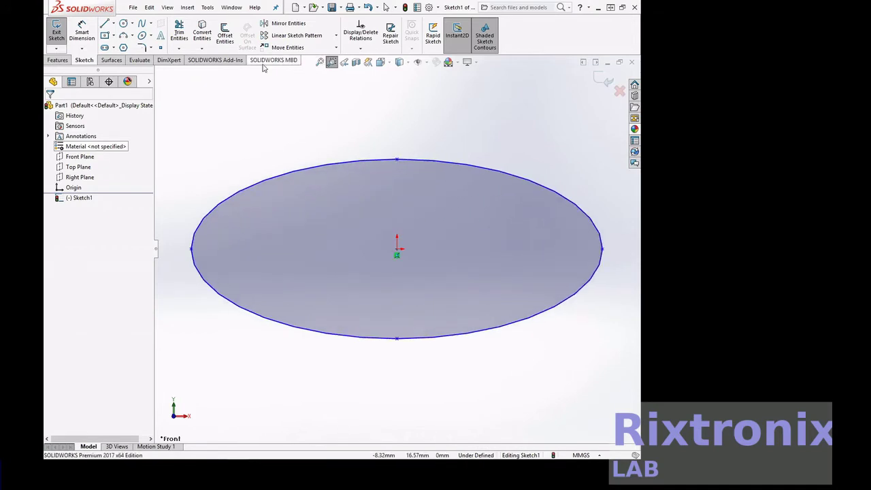
click(58, 36)
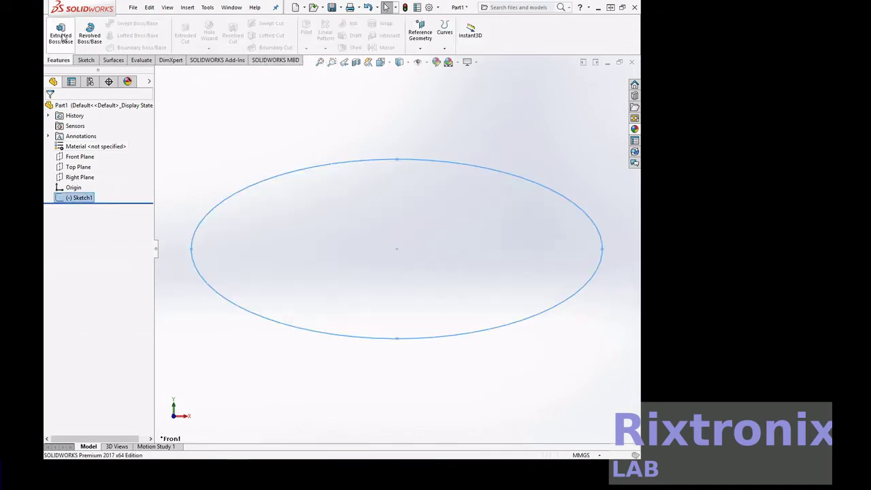
Create Plane1 parallel to the Front Plane at a 5 mm offset, viewed from the right
click(79, 157)
click(420, 49)
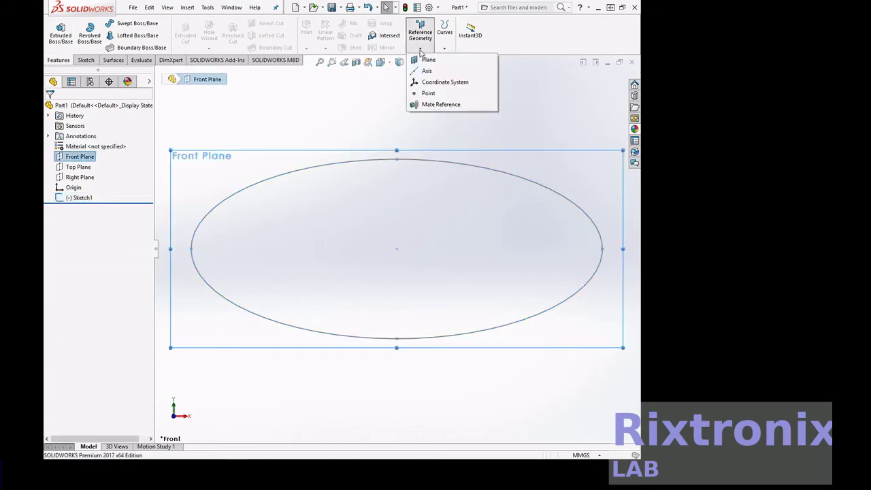
click(430, 60)
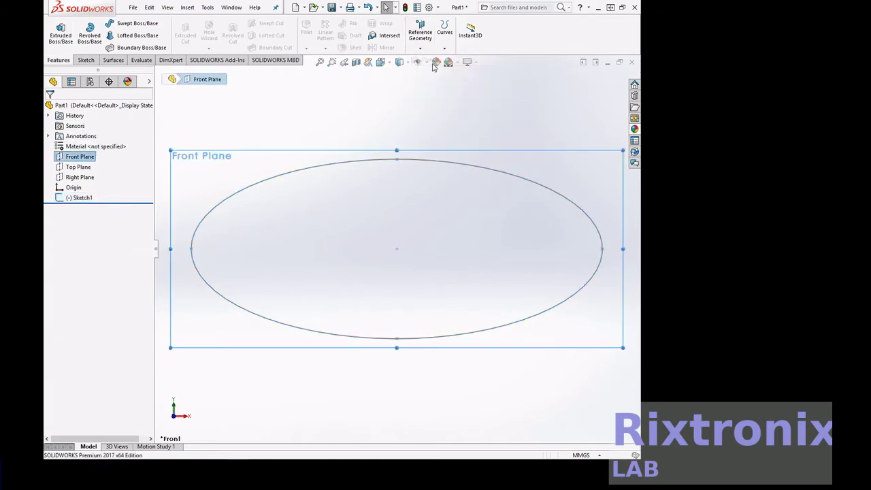
click(409, 65)
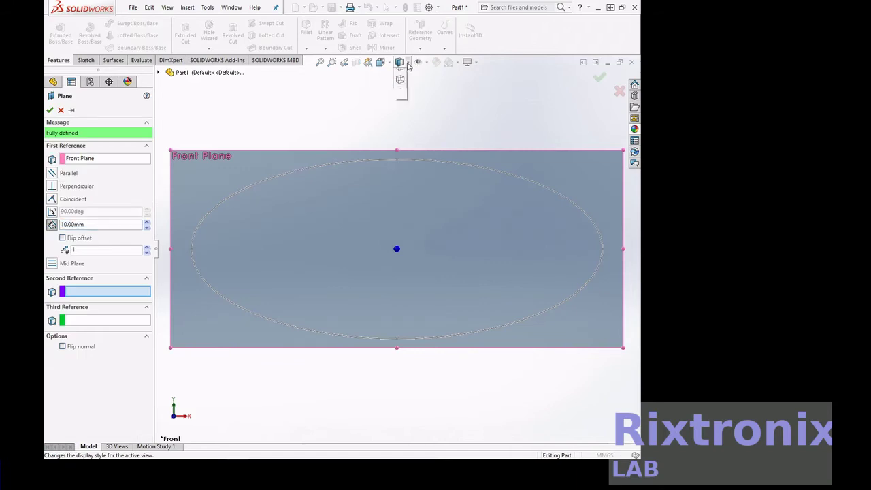
click(400, 76)
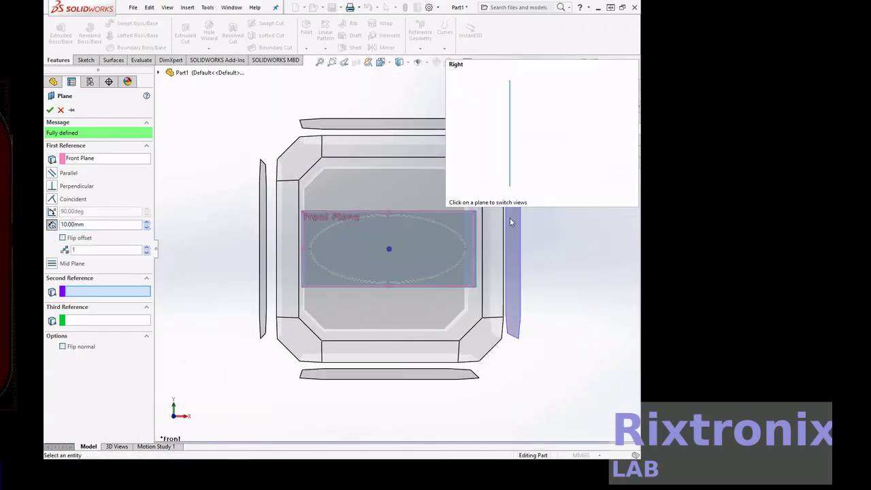
click(511, 218)
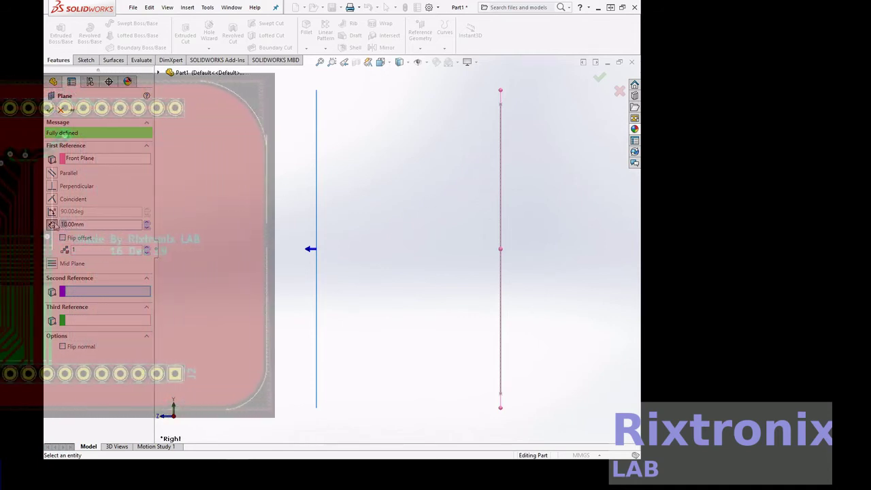
key(BackSpace)
text(5)
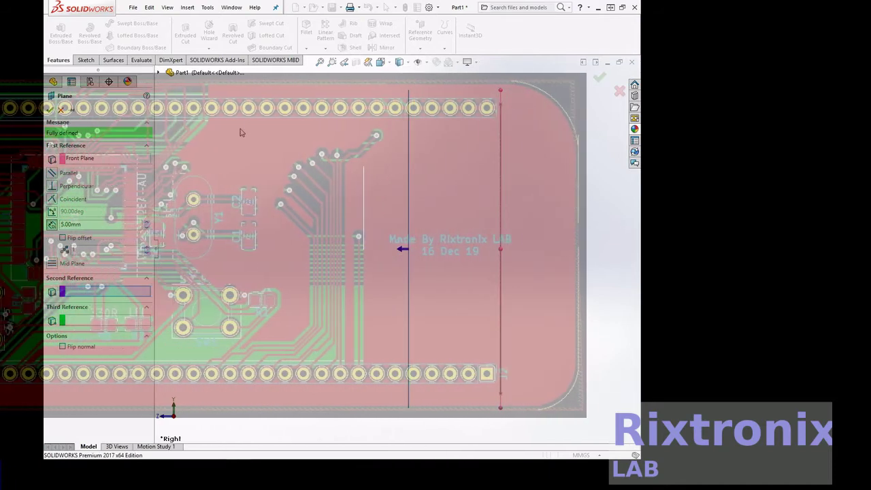
click(51, 109)
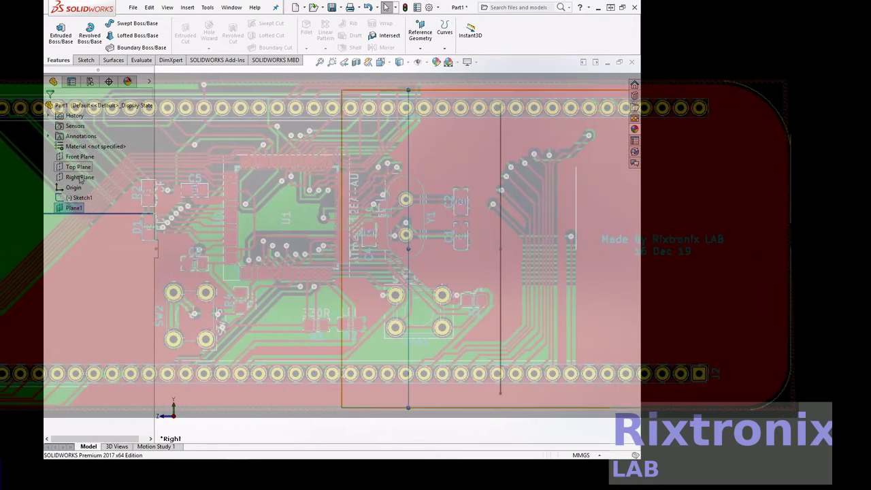
right_click(75, 209)
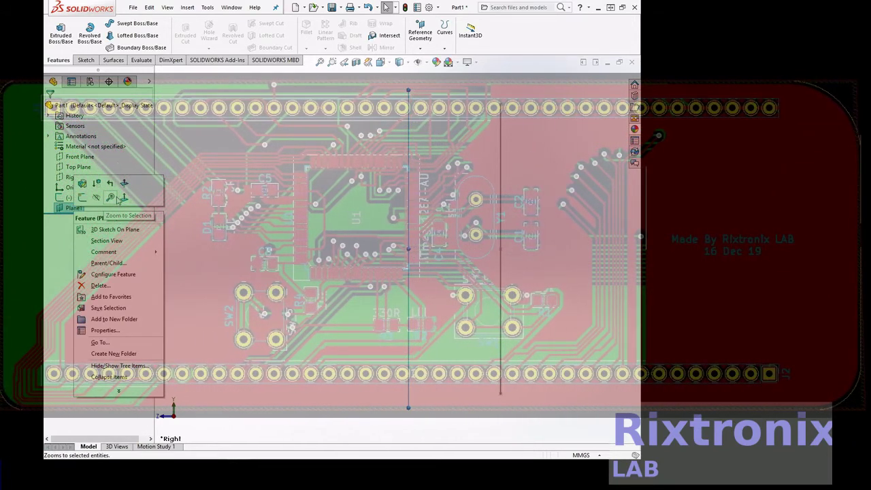
Face Plane1 and place a single sketch point at the origin
click(126, 200)
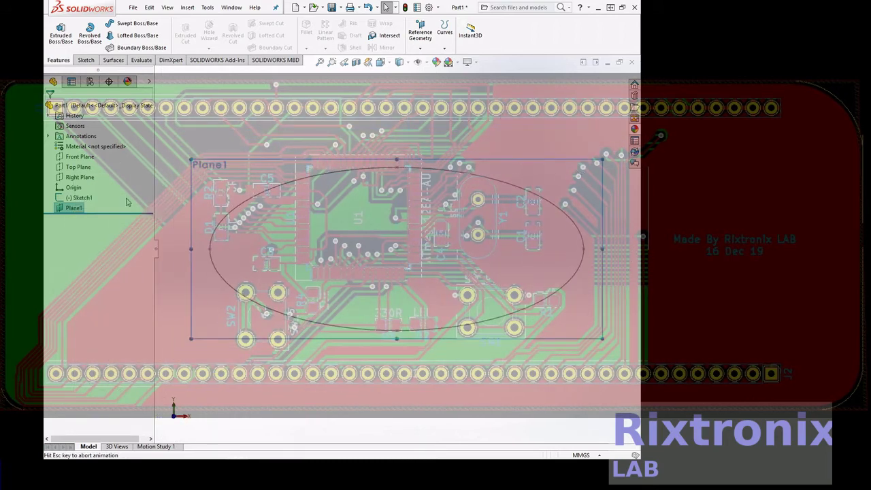
click(89, 62)
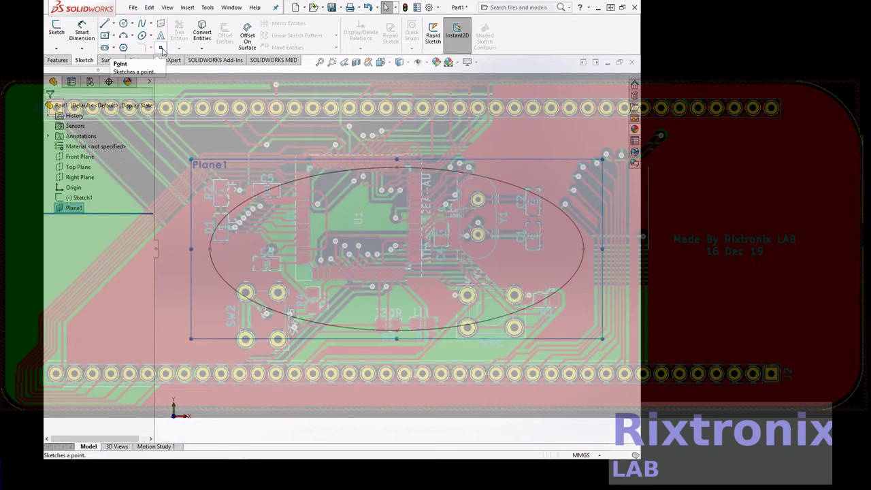
click(162, 47)
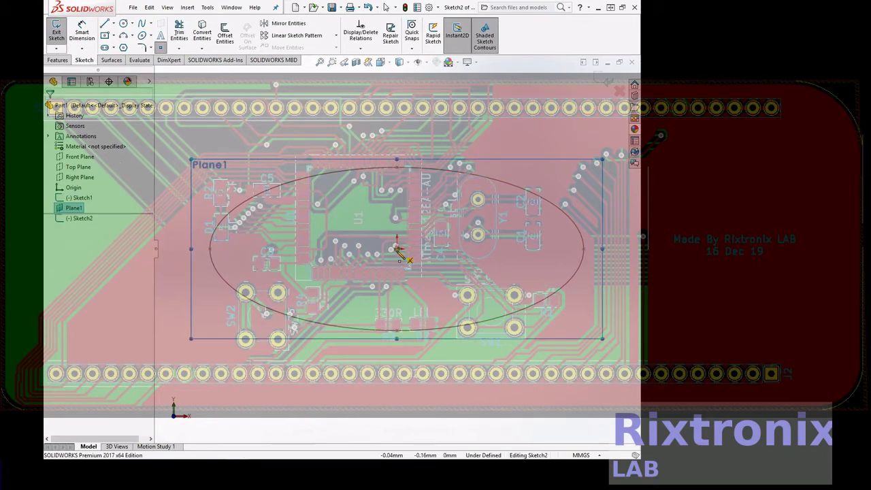
click(398, 250)
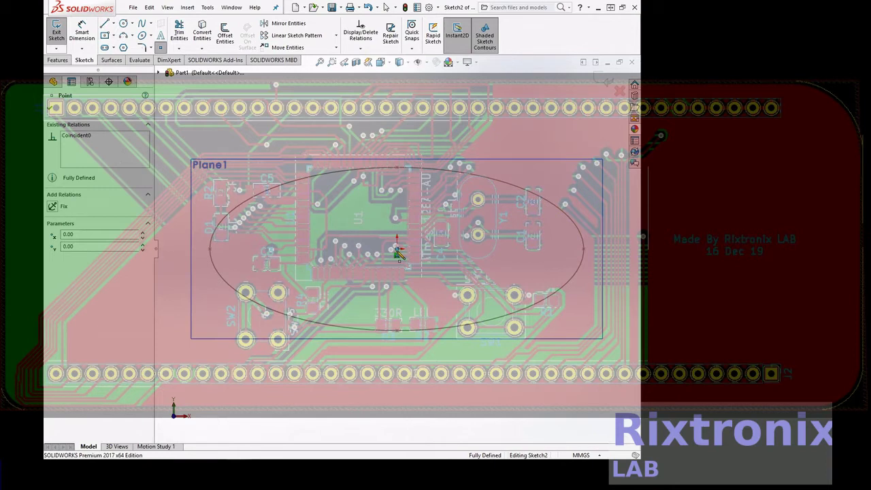
key(Escape)
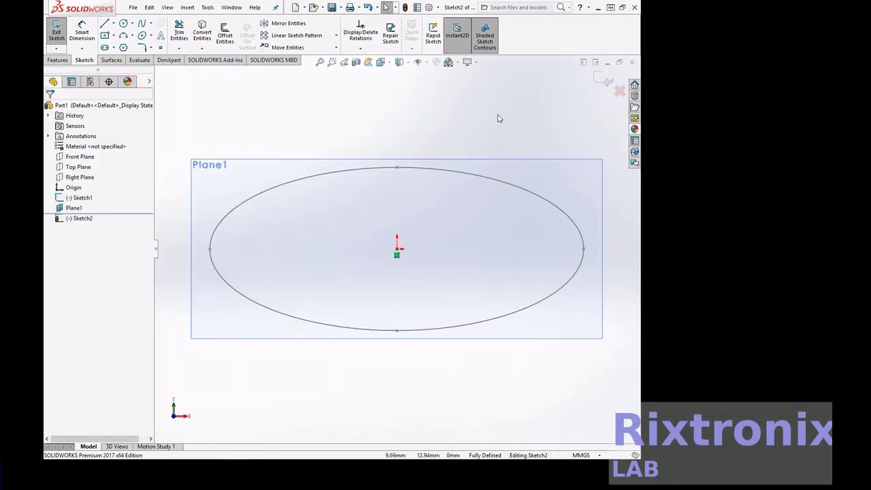
Rotate the view to show both planes at an angle, then exit Sketch2
right_click(498, 94)
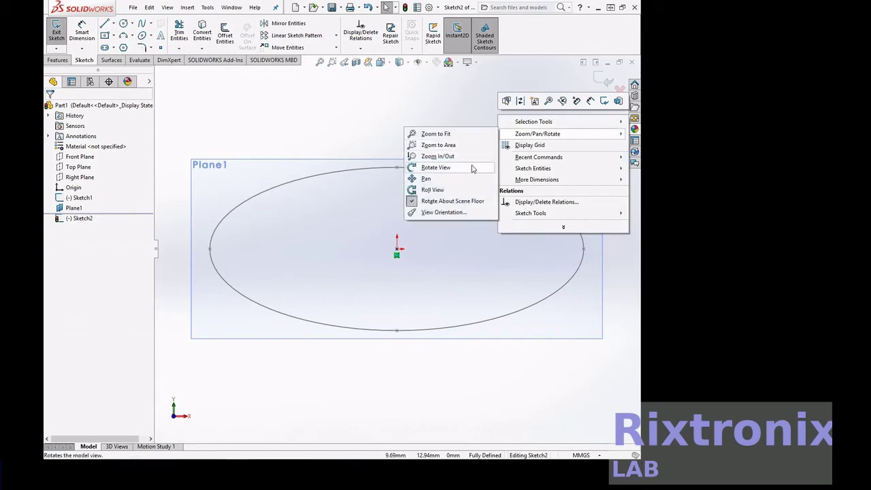
mouse_move(538, 134)
click(442, 168)
mouse_move(465, 144)
mouse_down()
mouse_move(470, 99)
mouse_move(501, 35)
mouse_move(566, 43)
mouse_move(576, 57)
mouse_move(566, 56)
mouse_move(576, 55)
mouse_up()
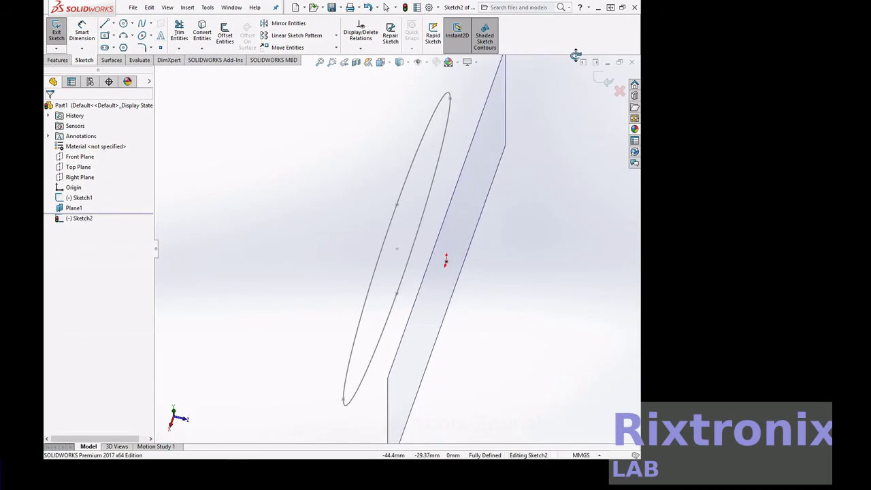
click(56, 31)
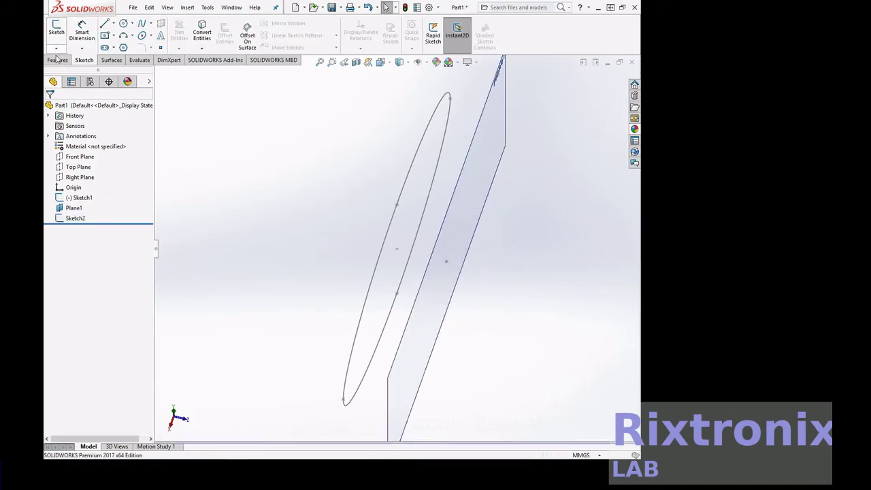
Start a Lofted Surface from the Sketch2 point to the Sketch1 ellipse
click(58, 60)
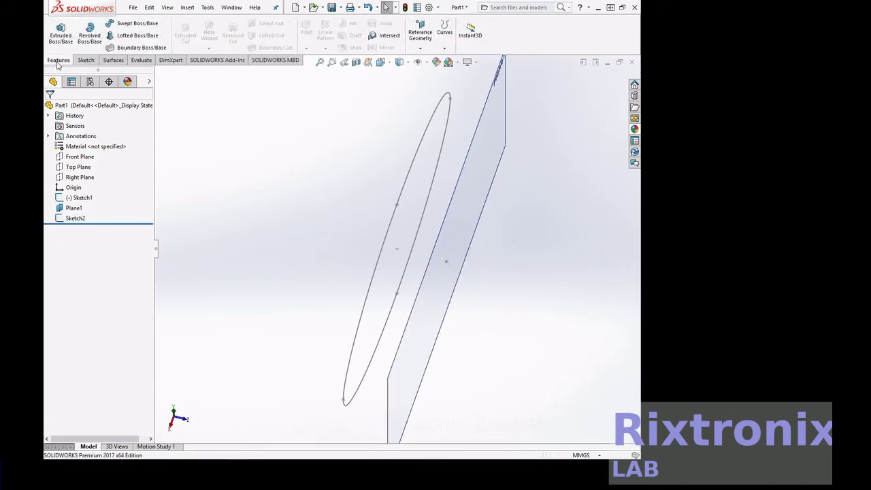
click(112, 61)
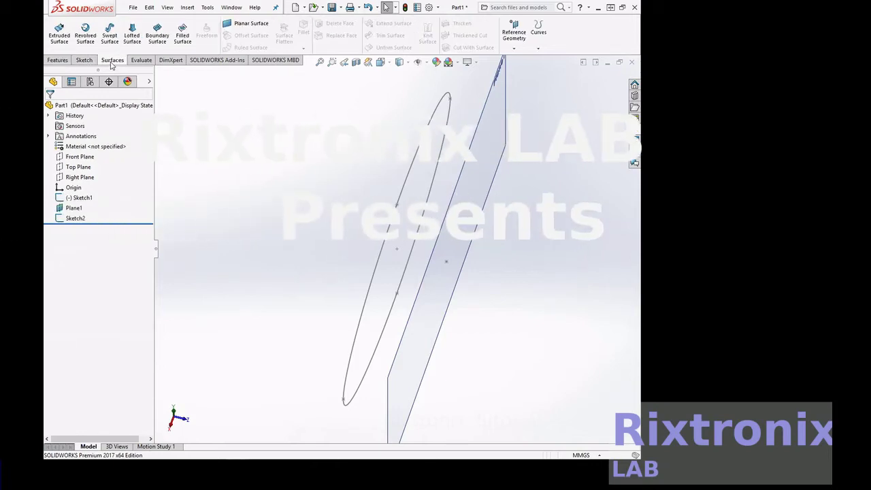
click(132, 44)
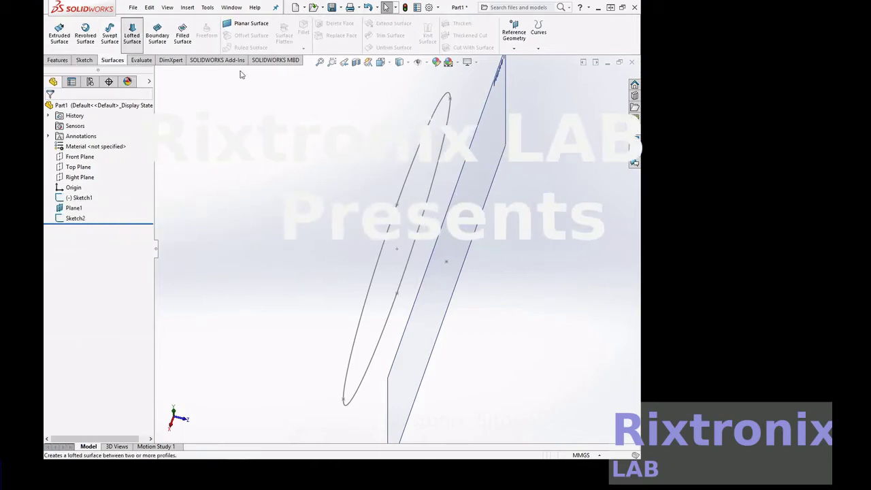
click(447, 264)
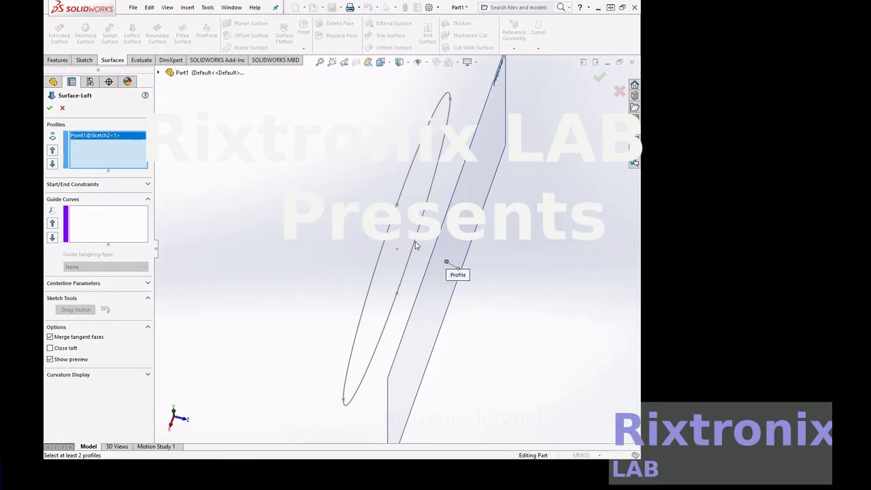
click(416, 245)
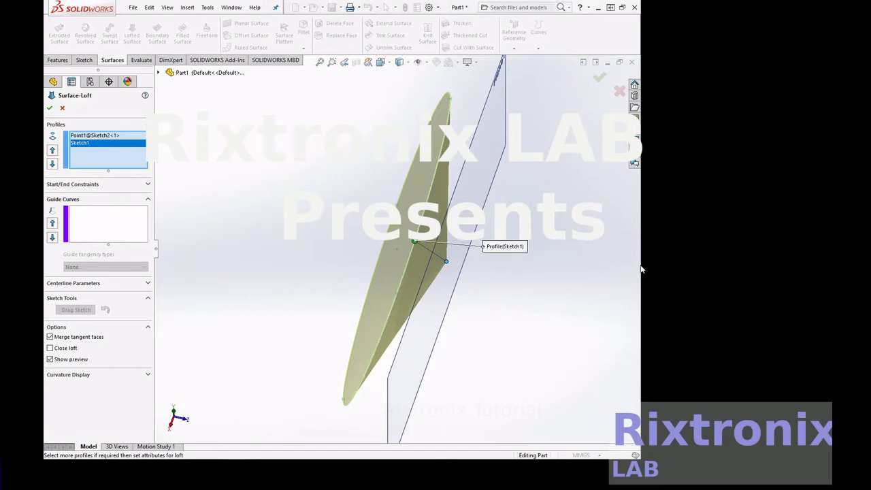
Give the loft a Normal To Profile start constraint with a 0.75 tangent length, and accept it
click(147, 185)
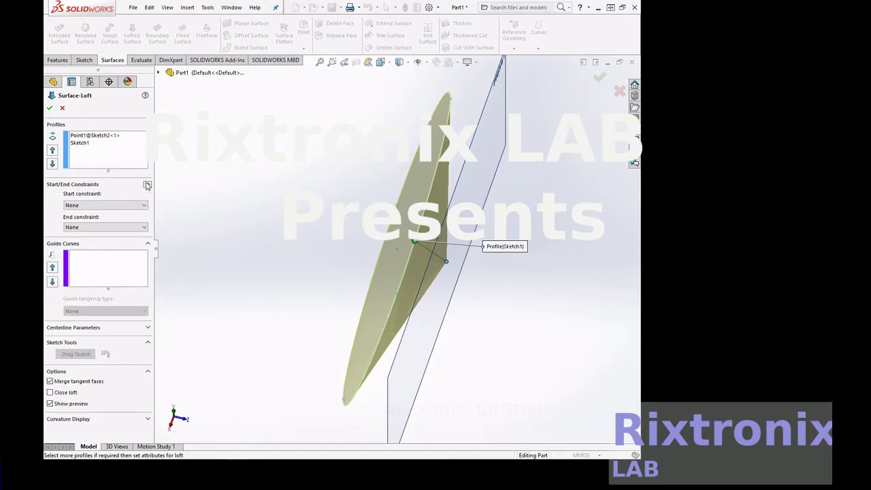
click(136, 206)
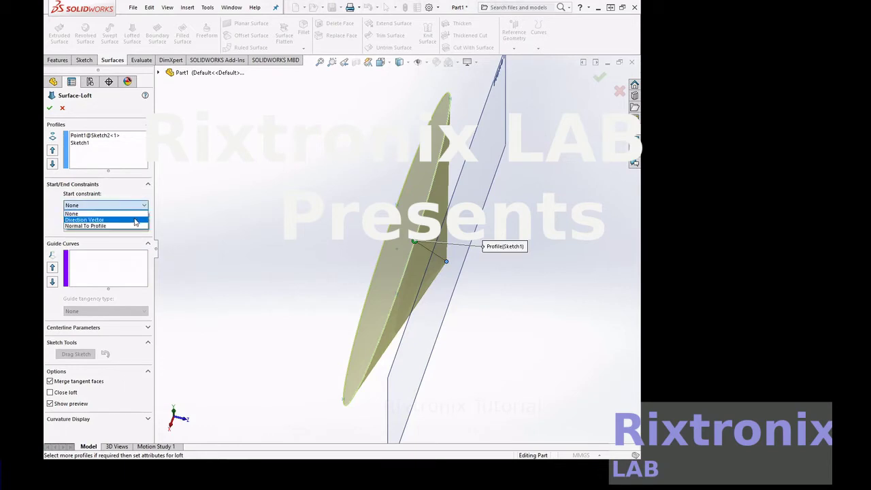
click(135, 226)
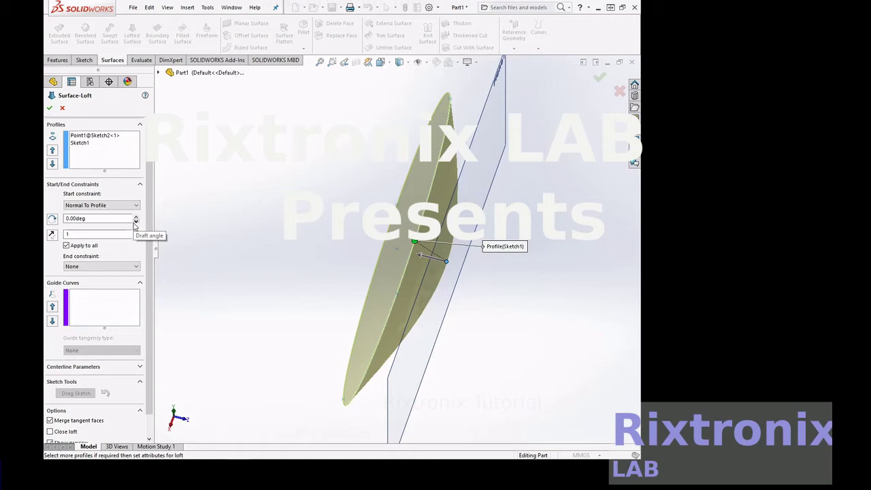
mouse_move(95, 234)
click(137, 237)
click(136, 237)
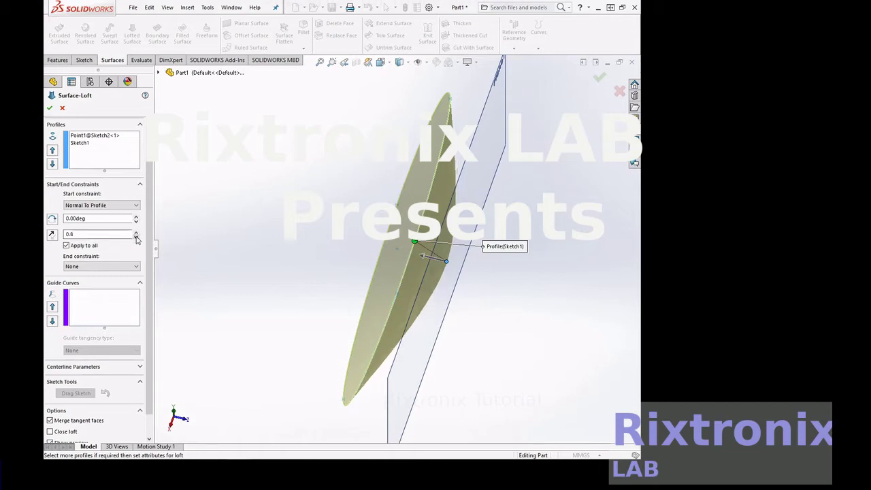
click(136, 237)
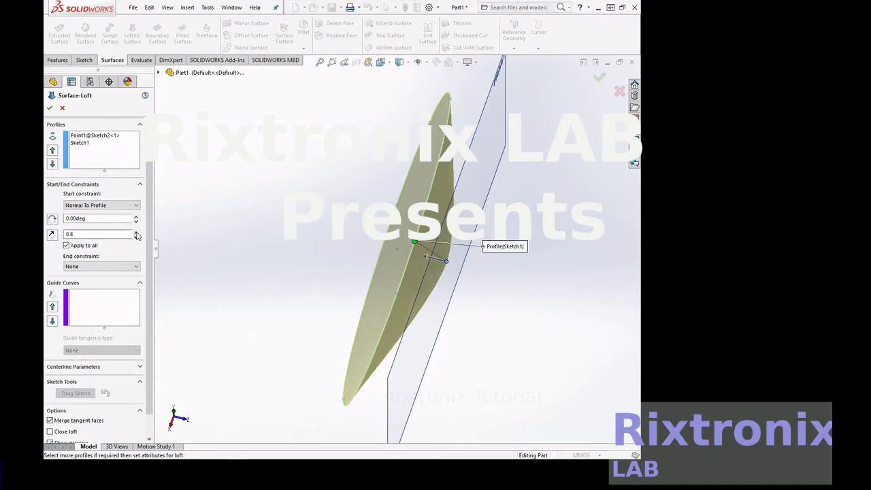
text(0.75)
click(136, 232)
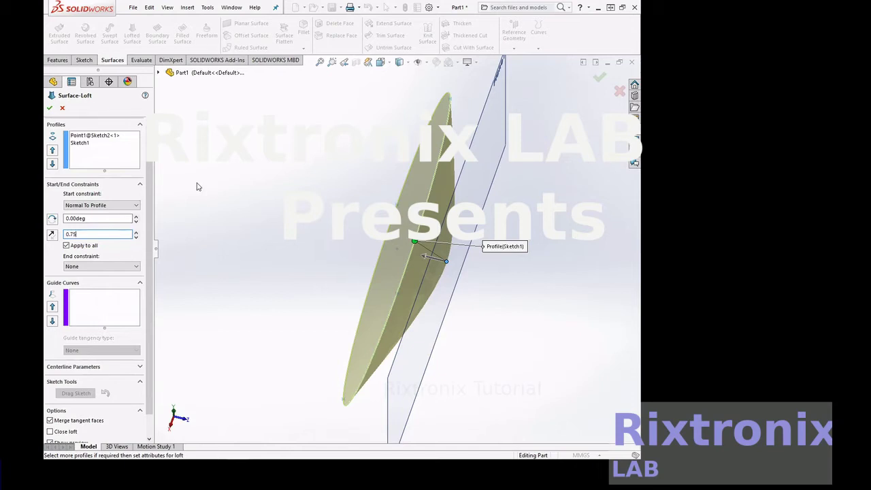
click(49, 108)
Orbit the view to inspect the lofted bowl surface in 3D
right_click(623, 219)
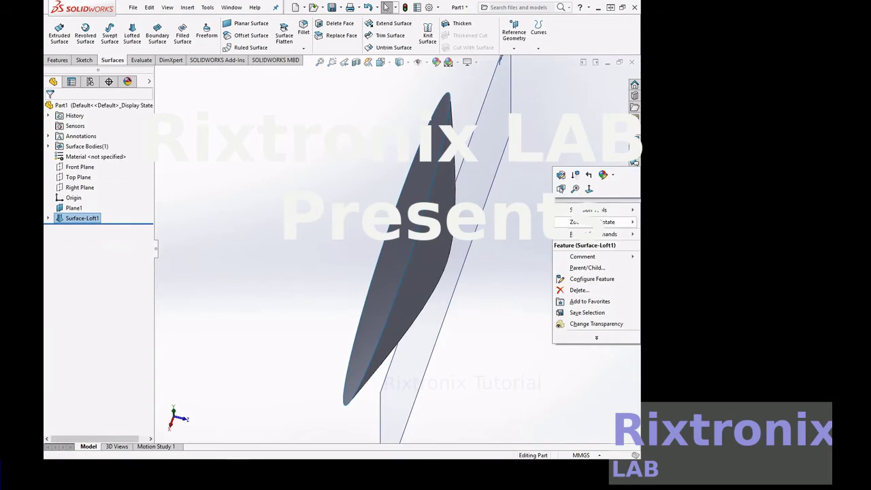
click(507, 252)
mouse_move(507, 253)
mouse_down()
mouse_move(528, 253)
mouse_move(569, 305)
mouse_move(560, 338)
mouse_move(568, 259)
mouse_move(589, 180)
mouse_move(566, 233)
mouse_move(494, 274)
mouse_move(517, 283)
mouse_move(540, 272)
mouse_up()
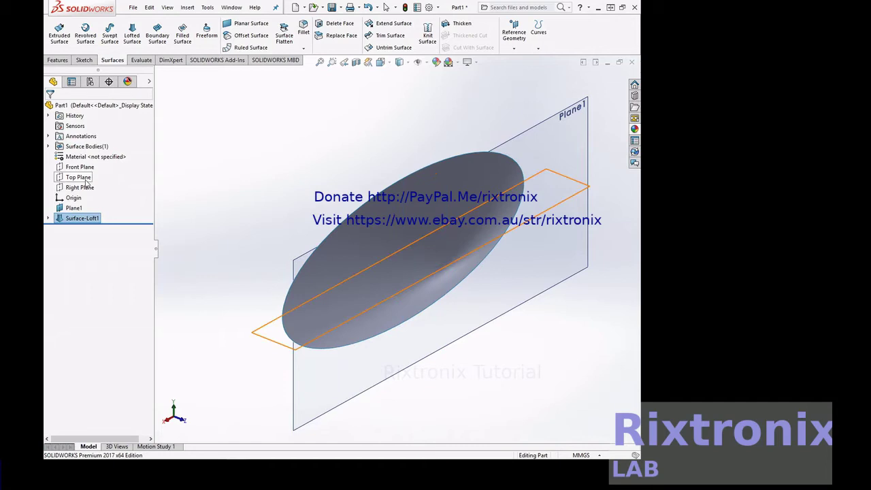
Select the Right Plane, view the bowl from the side, and begin a new reference plane
click(87, 189)
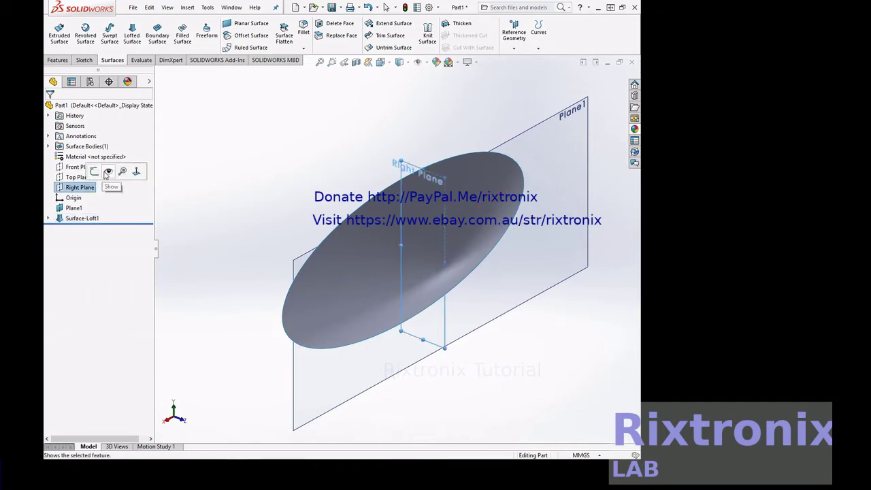
click(392, 62)
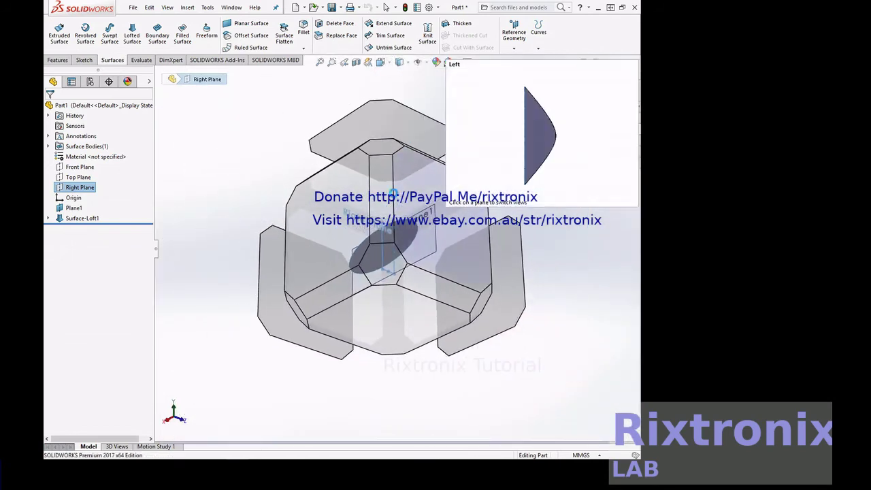
click(398, 310)
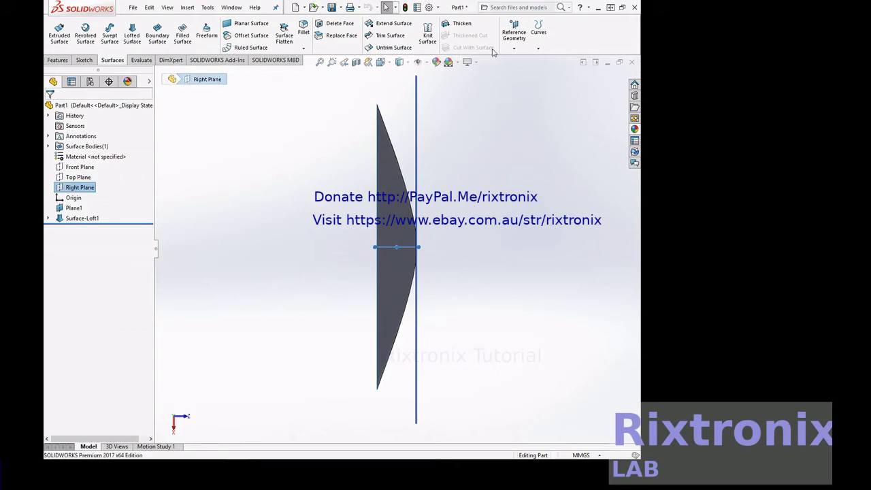
click(514, 48)
click(517, 61)
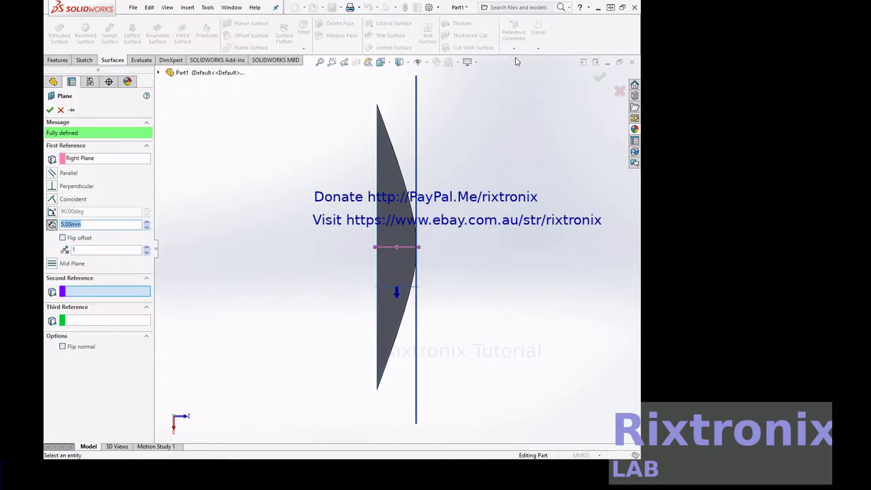
Set the Right Plane offset to 15 mm on the flipped side and confirm Plane2
click(62, 238)
click(62, 224)
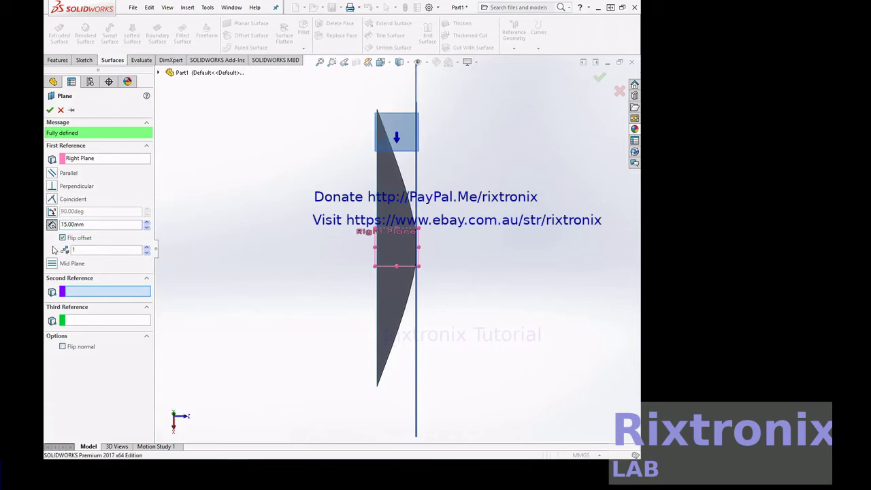
right_click(520, 160)
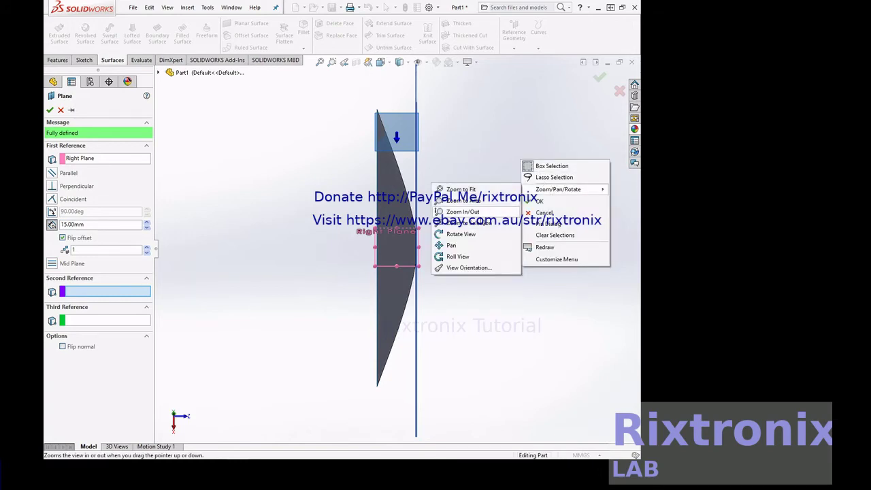
click(461, 234)
mouse_move(494, 164)
mouse_down()
mouse_move(493, 185)
mouse_move(498, 144)
mouse_move(497, 168)
mouse_up()
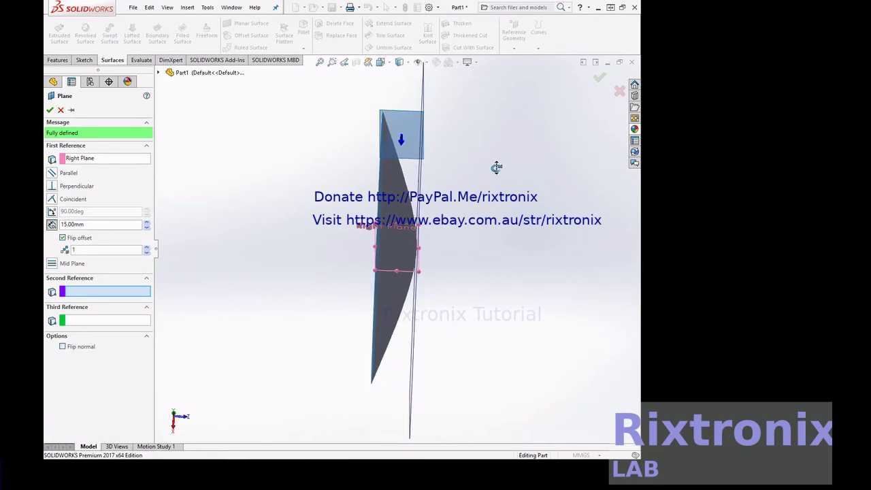
drag(497, 168, 492, 152)
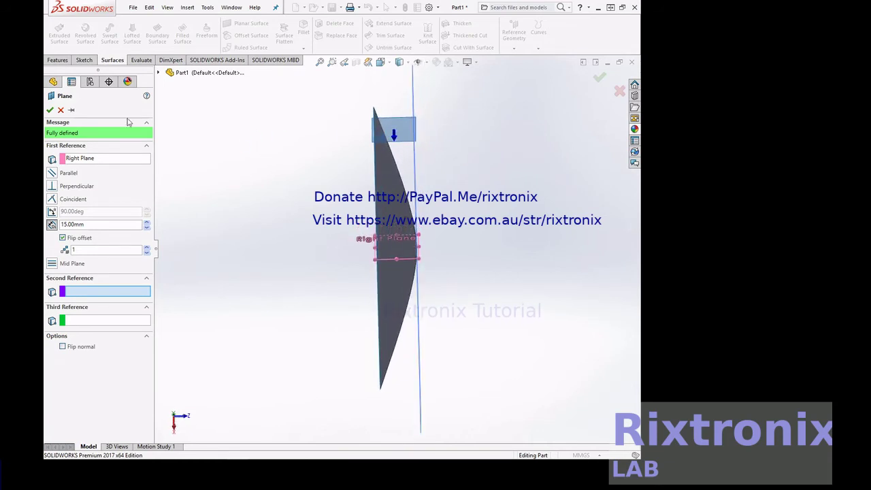
click(50, 110)
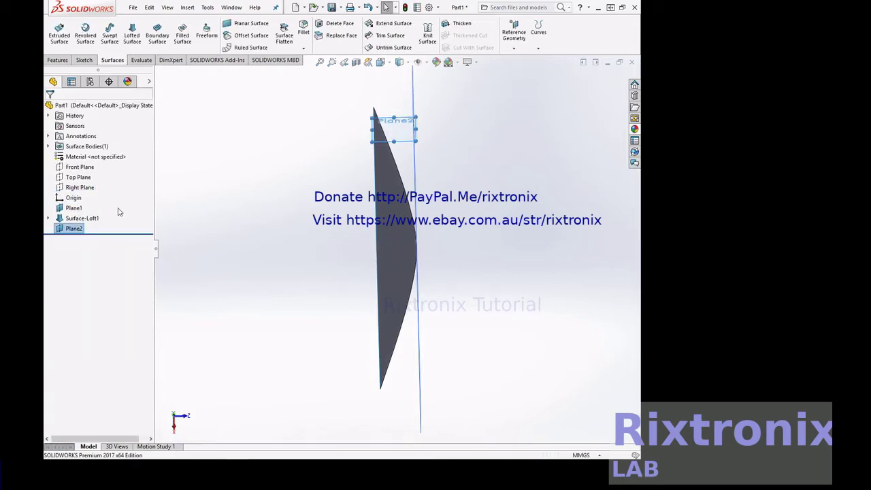
Turn the view normal to Plane2
right_click(78, 230)
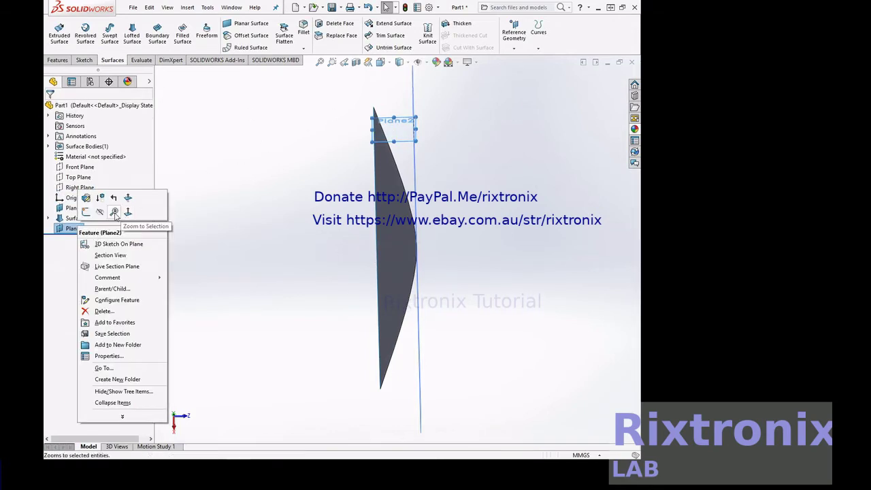
click(127, 213)
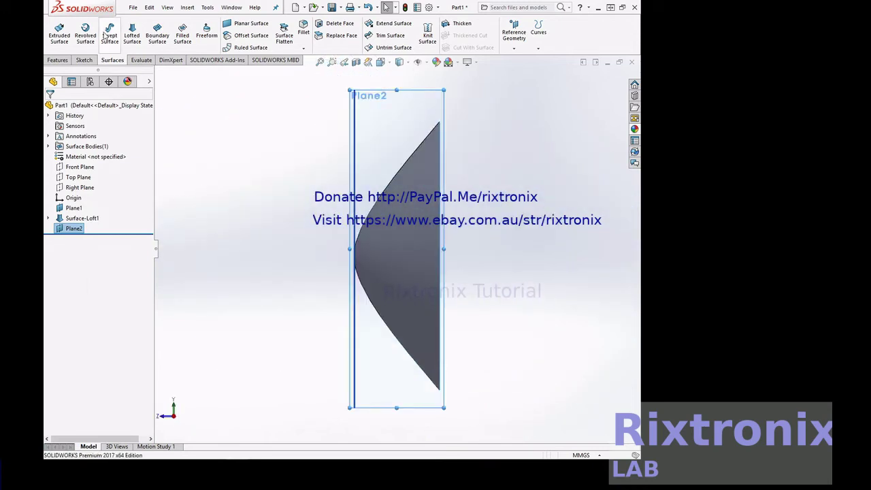
click(89, 61)
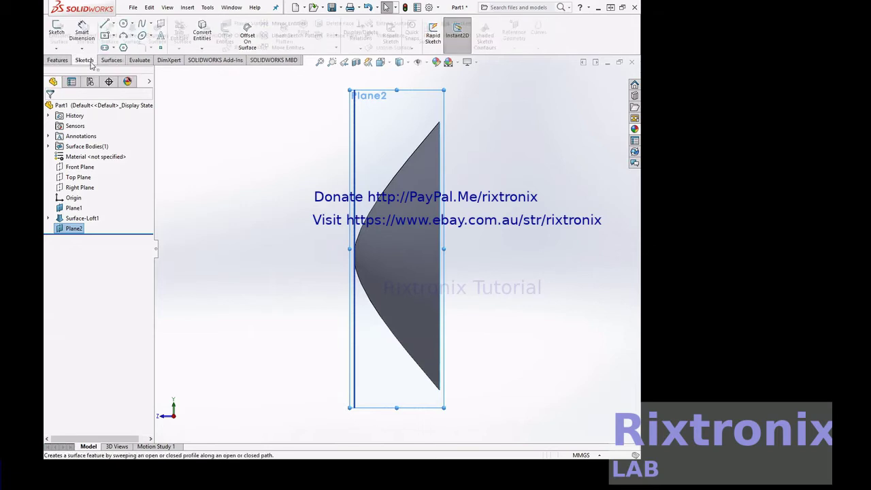
Draw a small vertical straight slot on Plane2 beside the bowl edge, then exit Sketch3
click(106, 48)
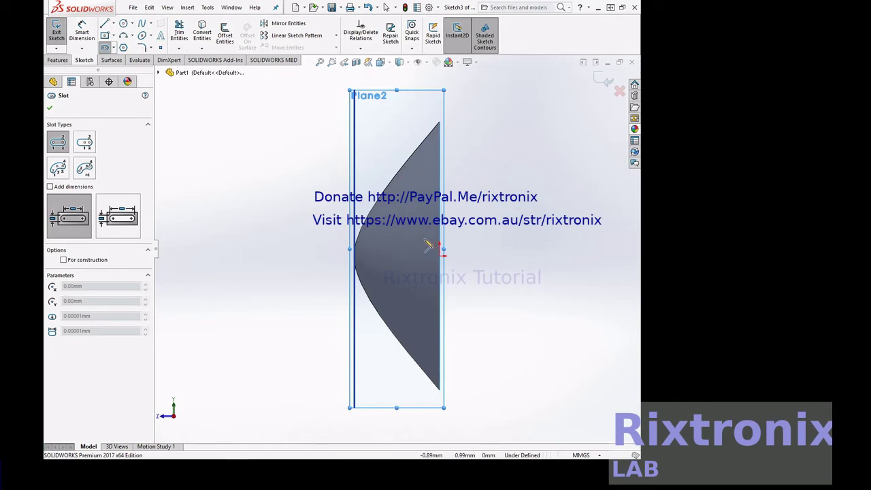
click(427, 239)
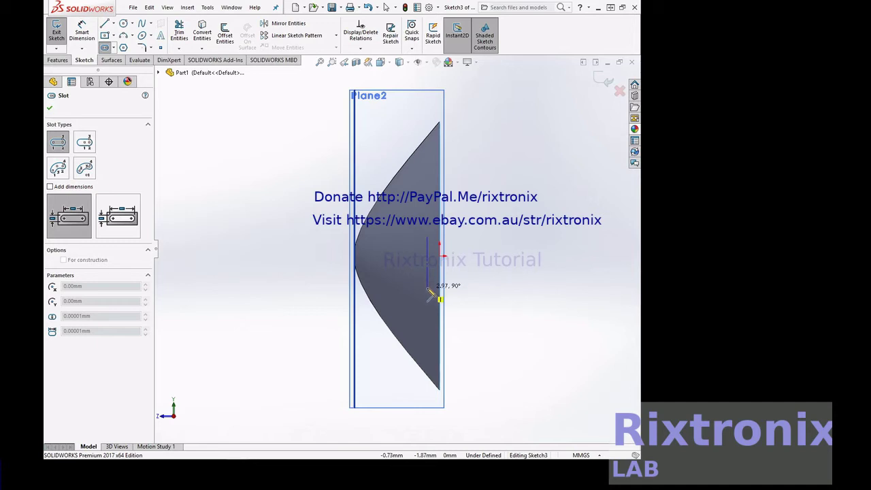
click(427, 291)
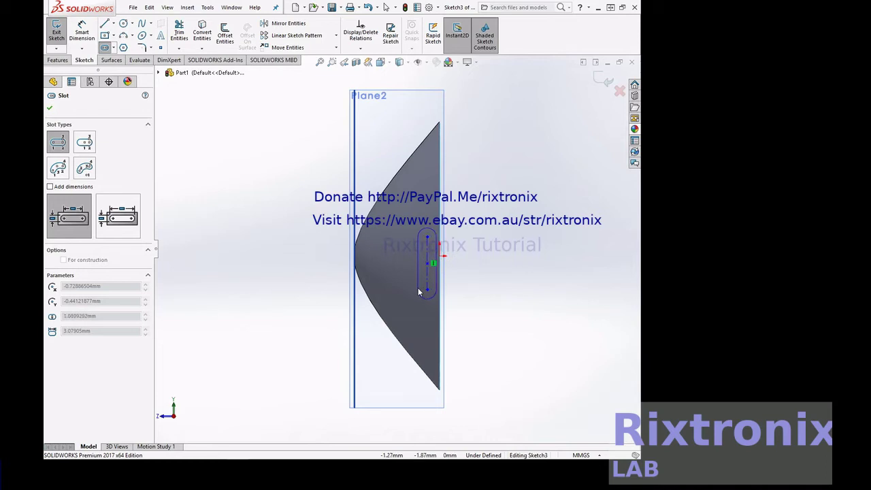
click(419, 291)
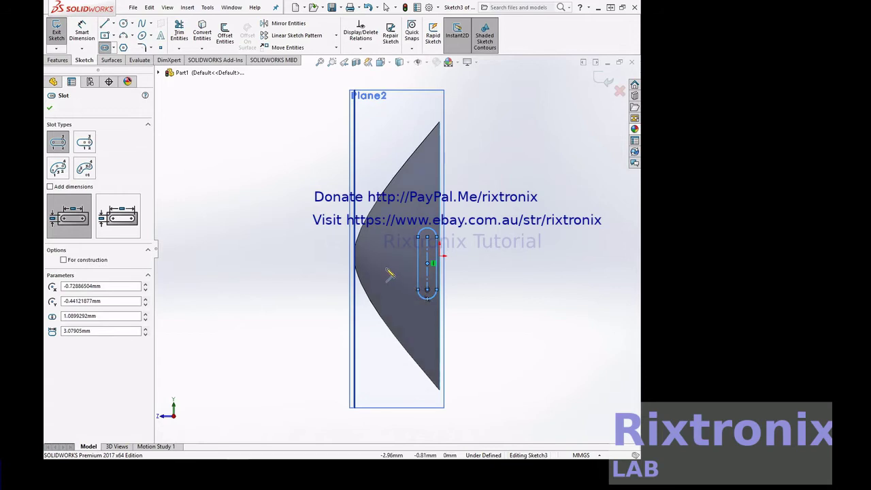
click(50, 109)
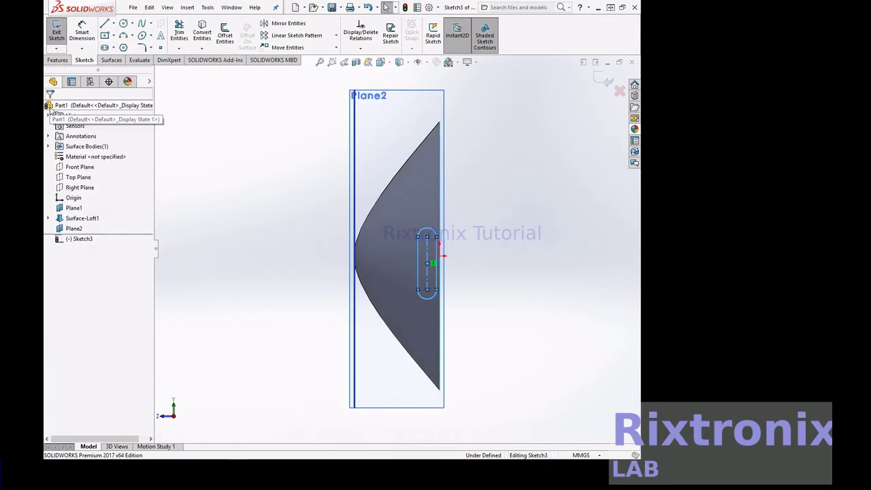
click(57, 31)
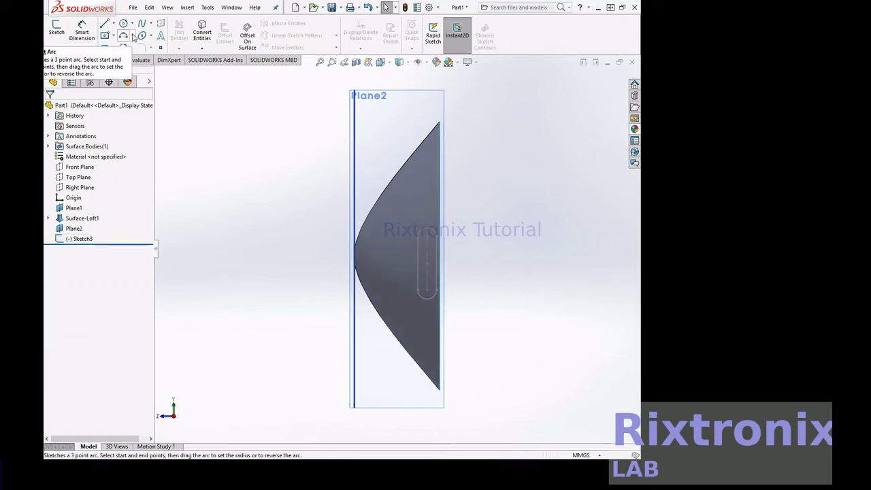
Switch to the Back view, then the Bottom view, so the bowl's curved profile appears edge-on
click(391, 64)
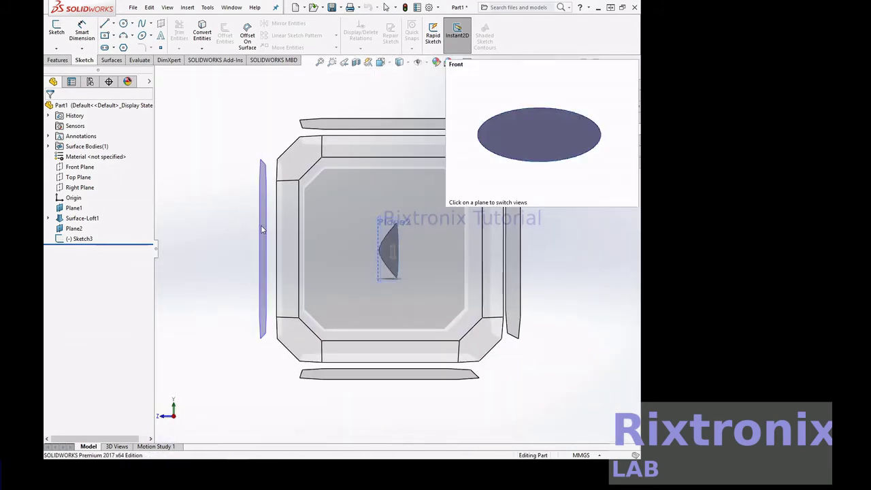
click(516, 264)
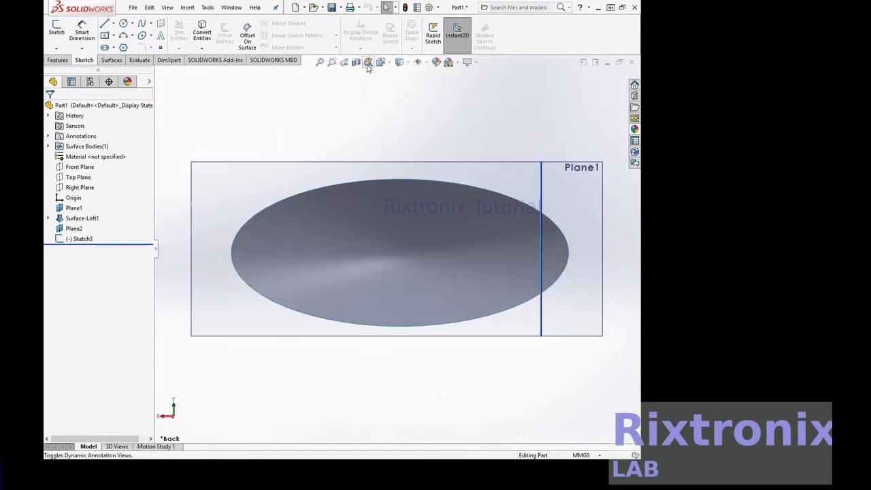
click(390, 66)
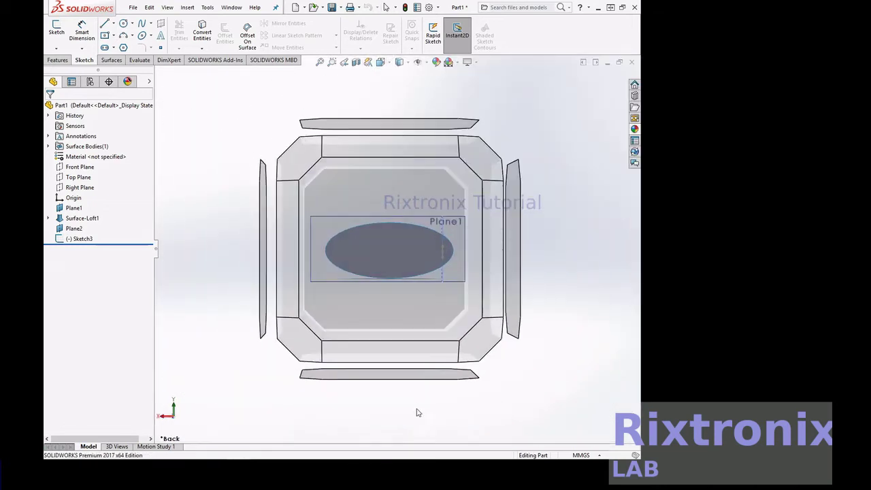
click(421, 382)
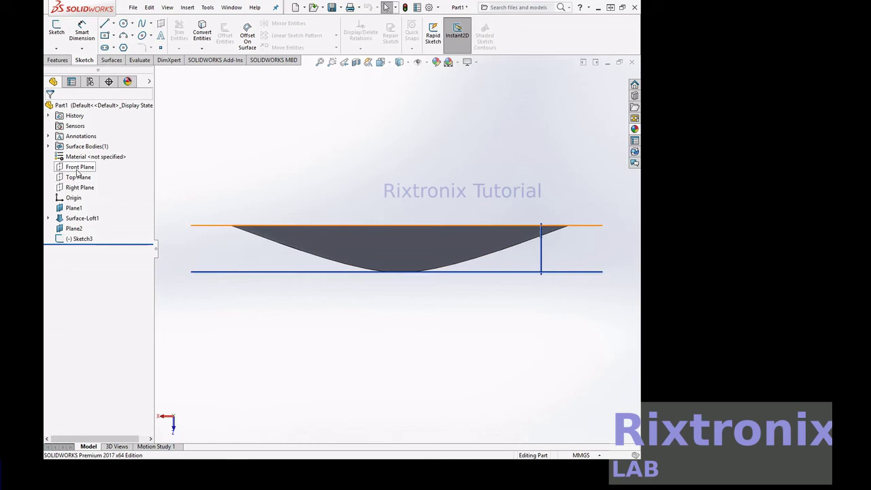
click(77, 179)
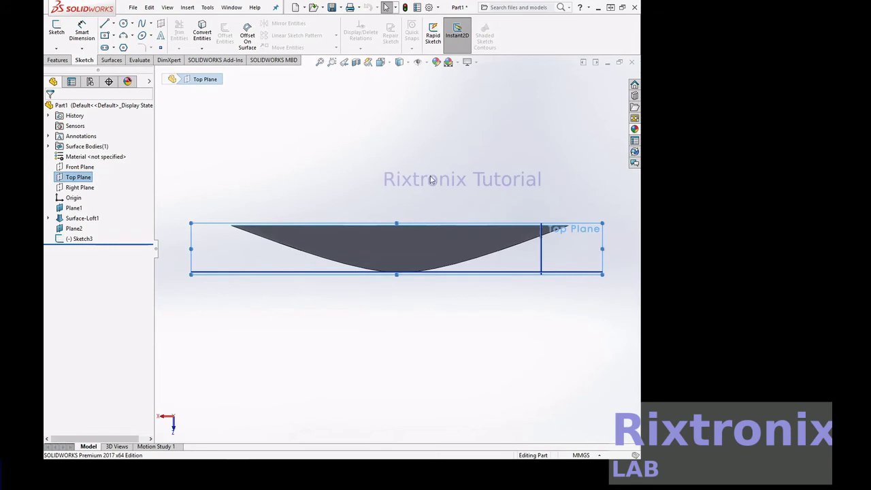
scroll(463, 218, up, 3)
drag(538, 253, 636, 253)
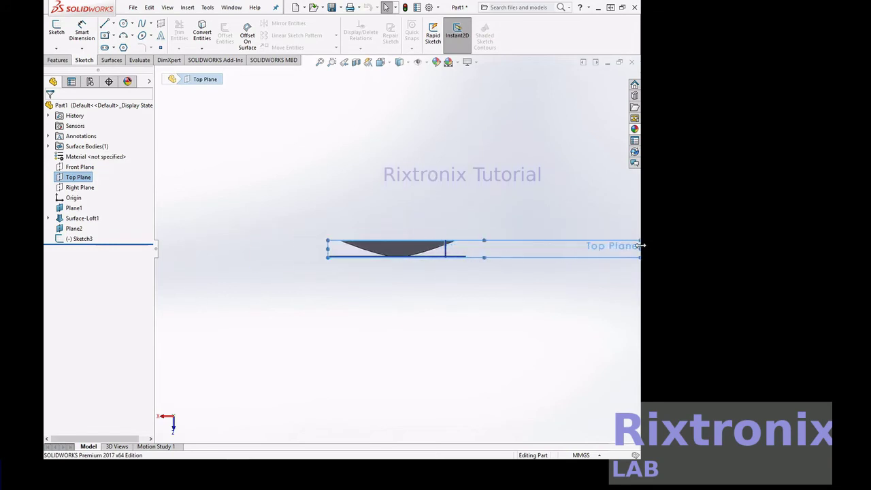
right_click(464, 157)
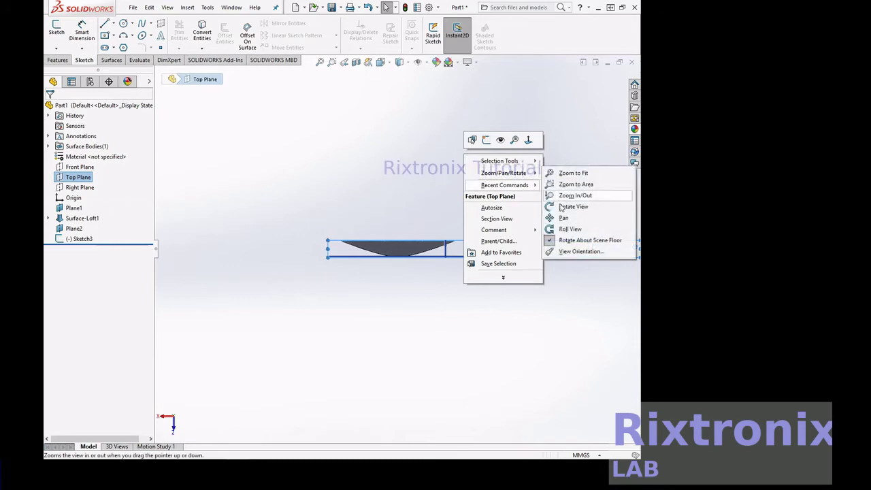
click(563, 218)
drag(558, 169, 440, 185)
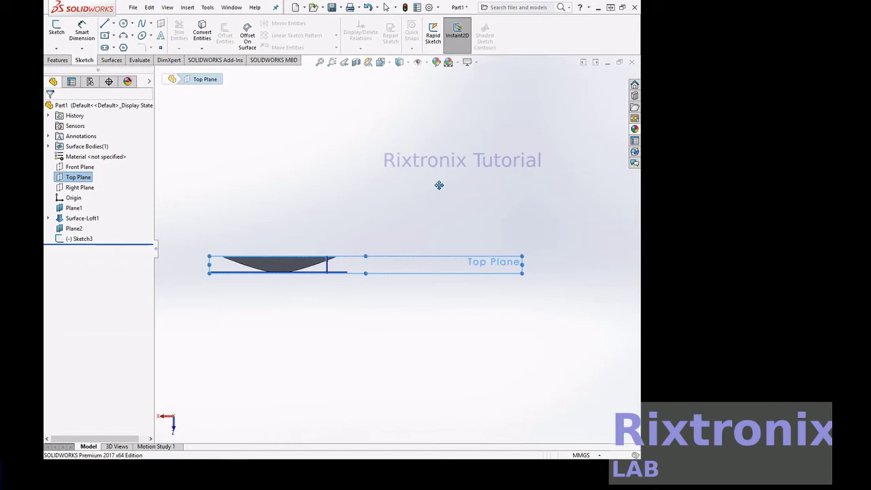
key(Escape)
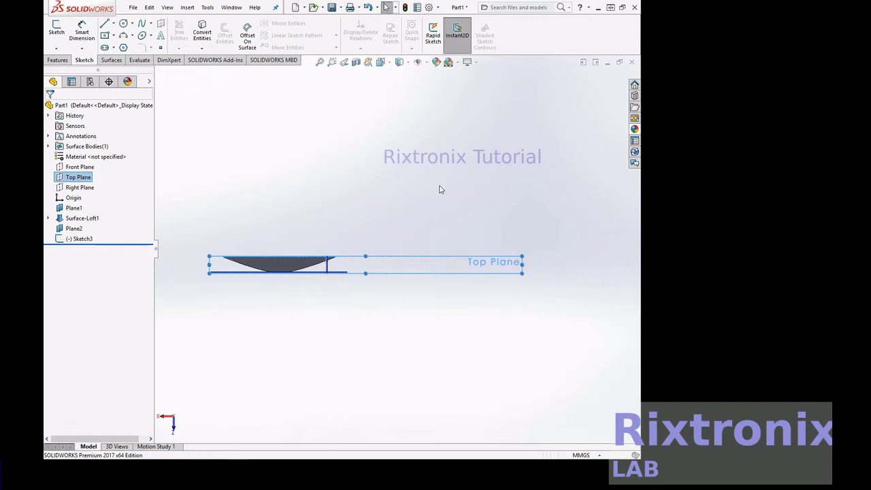
click(331, 62)
drag(324, 244, 345, 286)
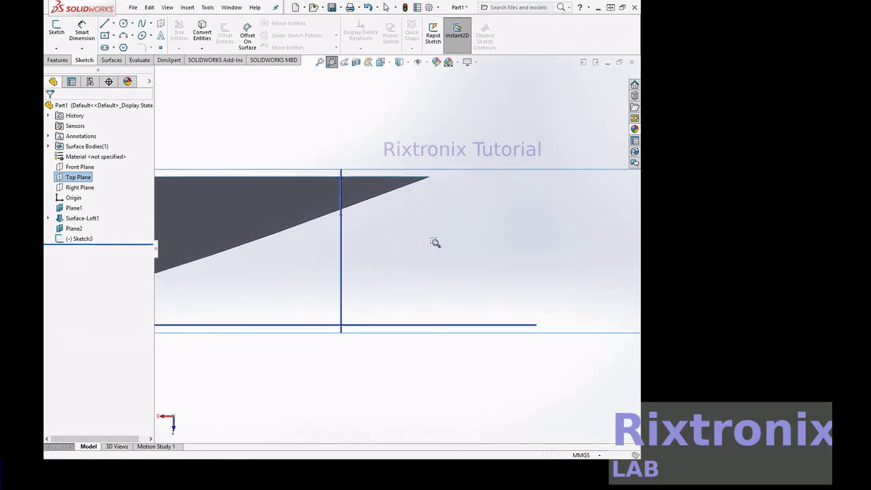
right_click(424, 129)
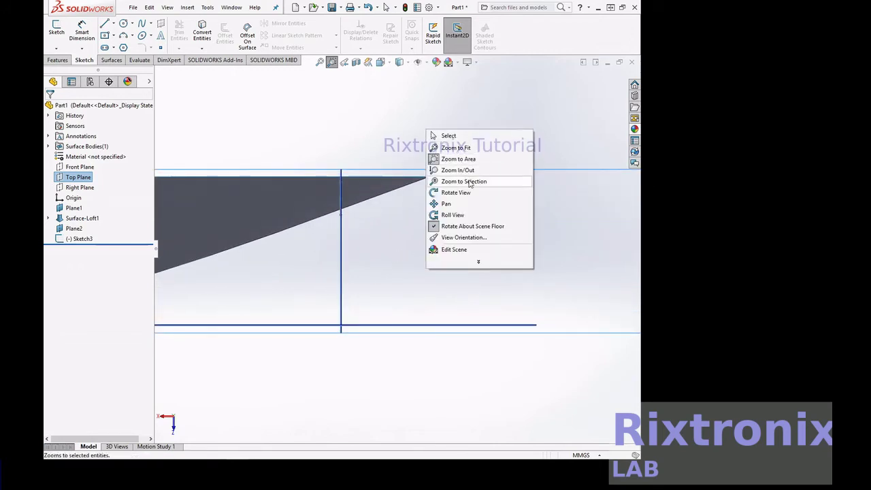
click(463, 192)
drag(492, 202, 508, 210)
right_click(508, 175)
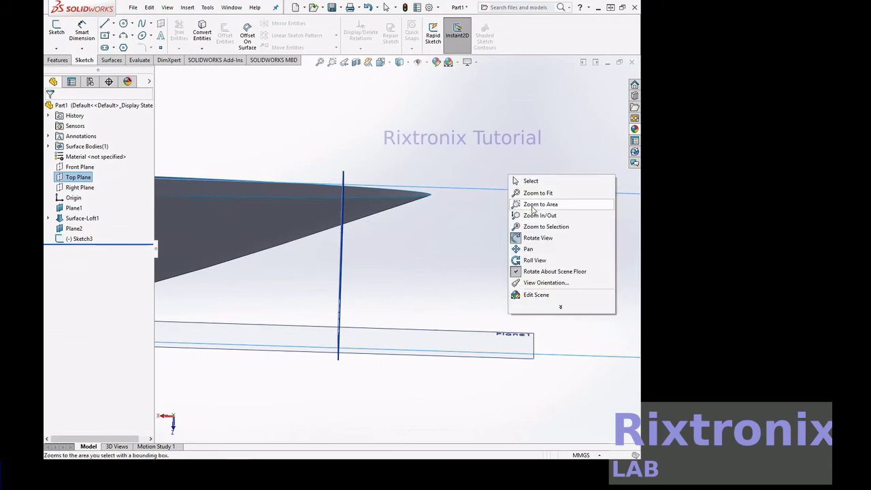
right_click(511, 135)
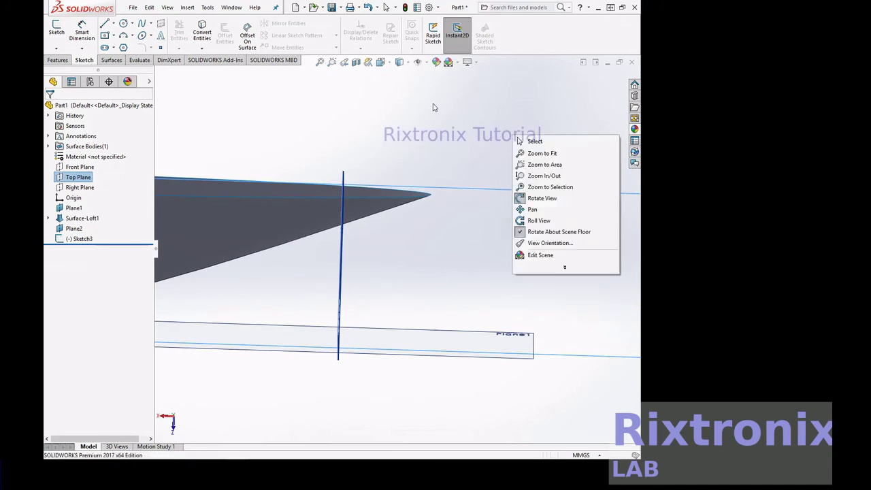
click(391, 62)
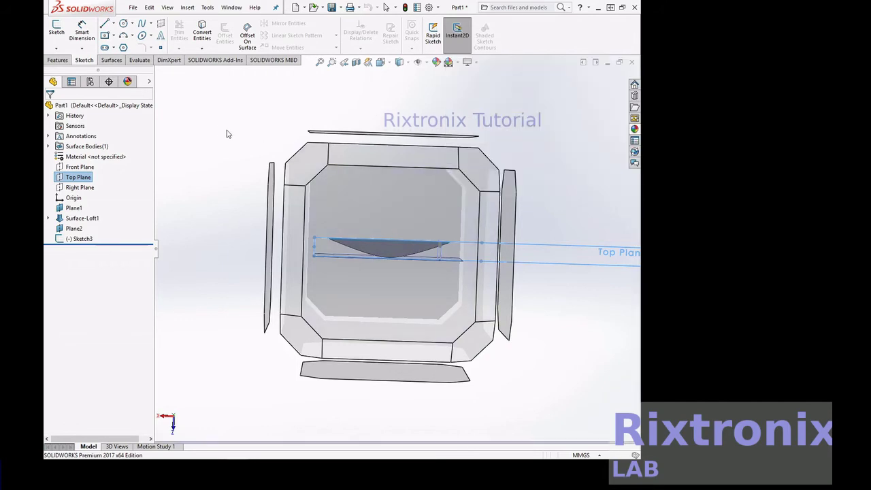
click(332, 62)
drag(333, 198, 369, 233)
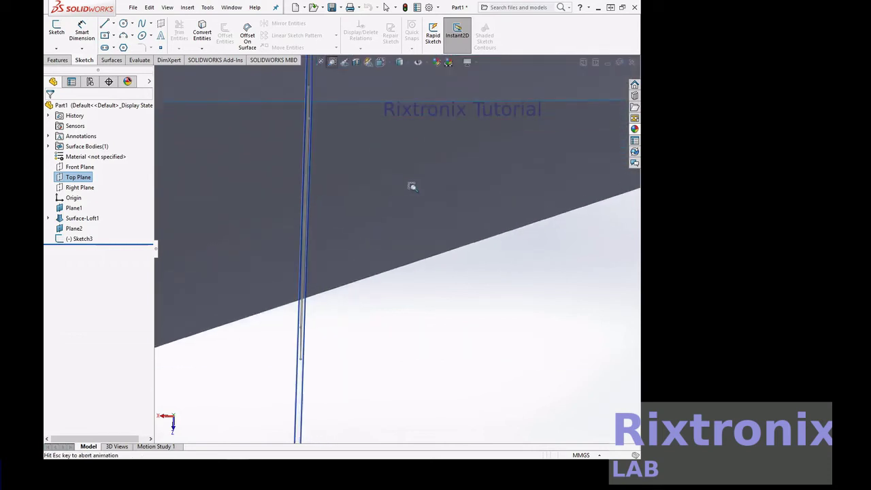
scroll(488, 332, up, 1)
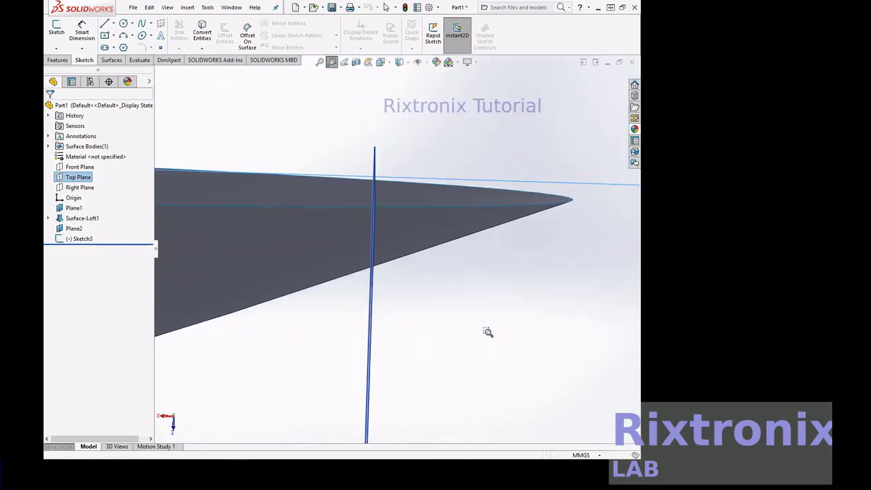
right_click(488, 331)
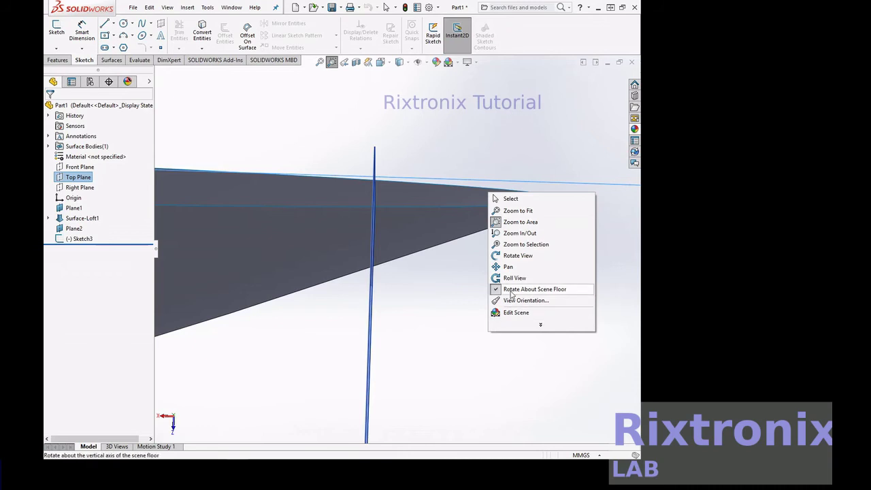
click(522, 253)
drag(519, 262, 511, 260)
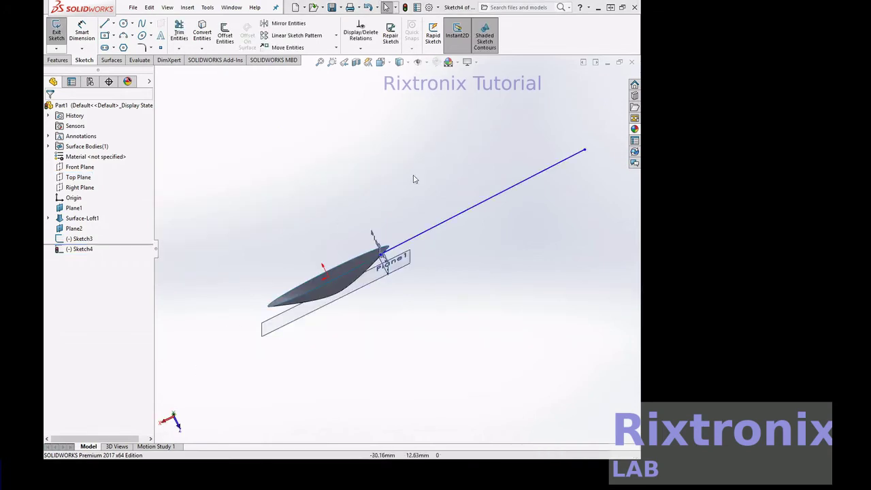
Check the straight handle path line, exit Sketch4, and select Sketch3 as the profile
right_click(488, 125)
mouse_move(529, 143)
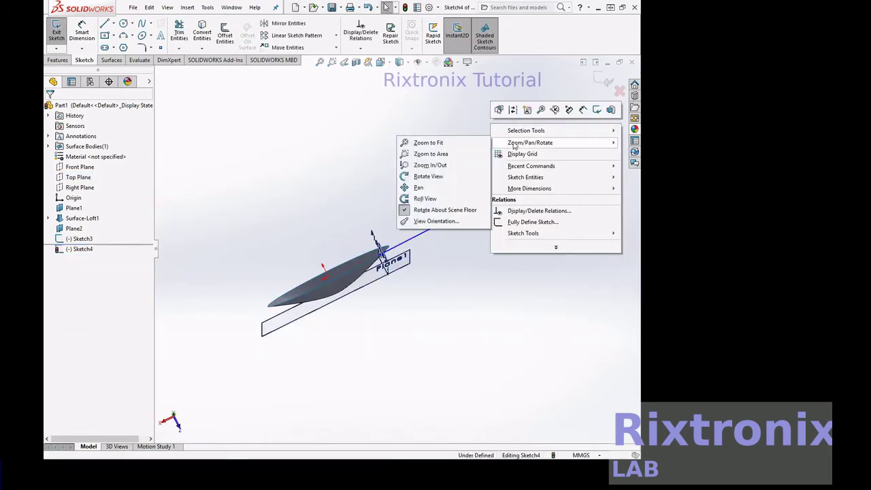
click(459, 179)
mouse_move(465, 147)
mouse_down()
mouse_move(422, 212)
mouse_move(412, 269)
mouse_move(422, 278)
mouse_move(462, 225)
mouse_move(463, 159)
mouse_up()
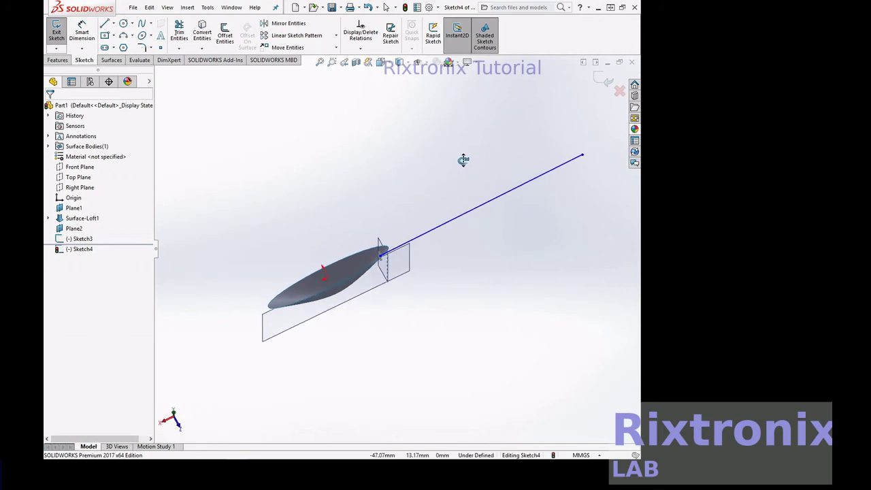
click(58, 34)
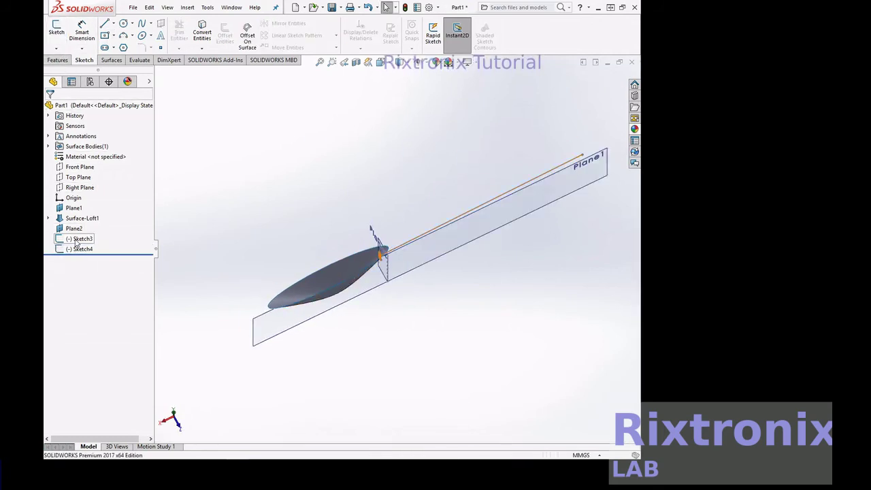
click(79, 239)
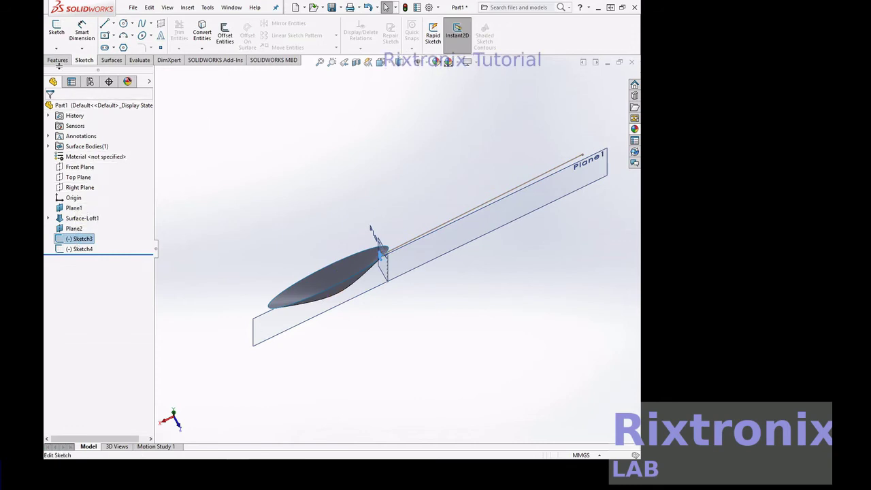
Sweep the Sketch3 slot profile along the Sketch4 line to create Sweep1
click(58, 60)
click(129, 23)
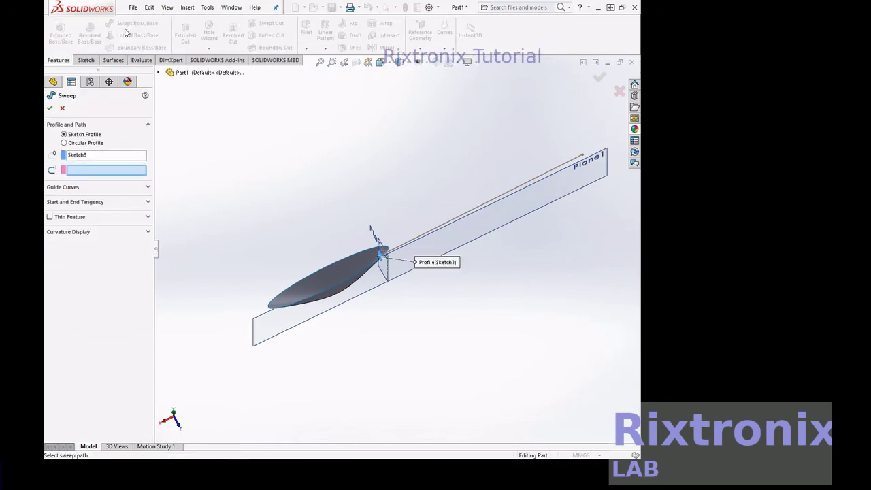
click(475, 214)
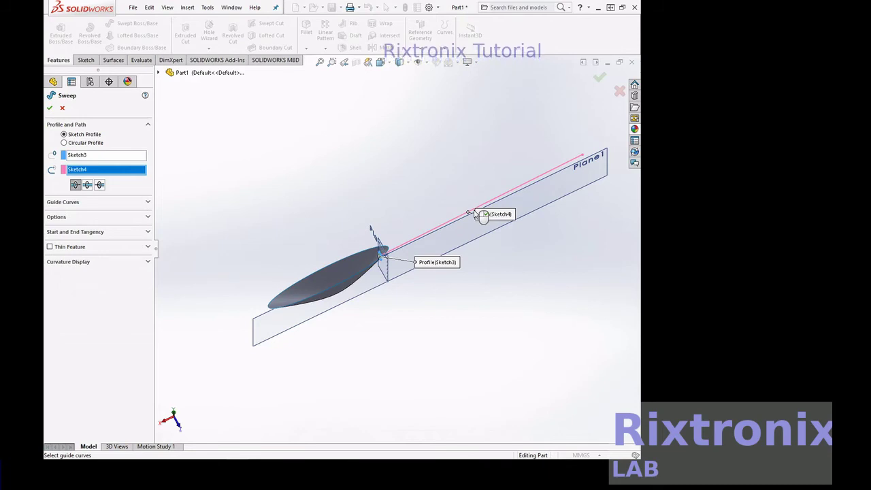
click(86, 185)
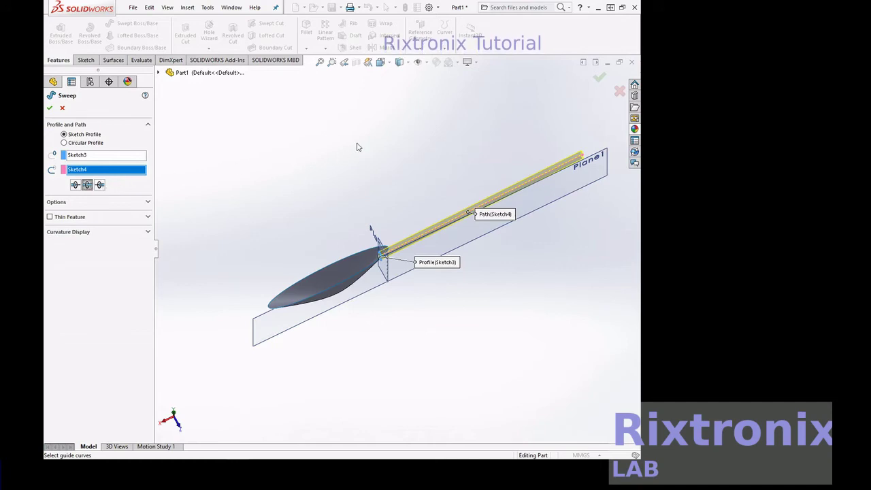
click(50, 107)
Rotate the spoon to a side-on view of the new handle
right_click(431, 154)
mouse_move(469, 169)
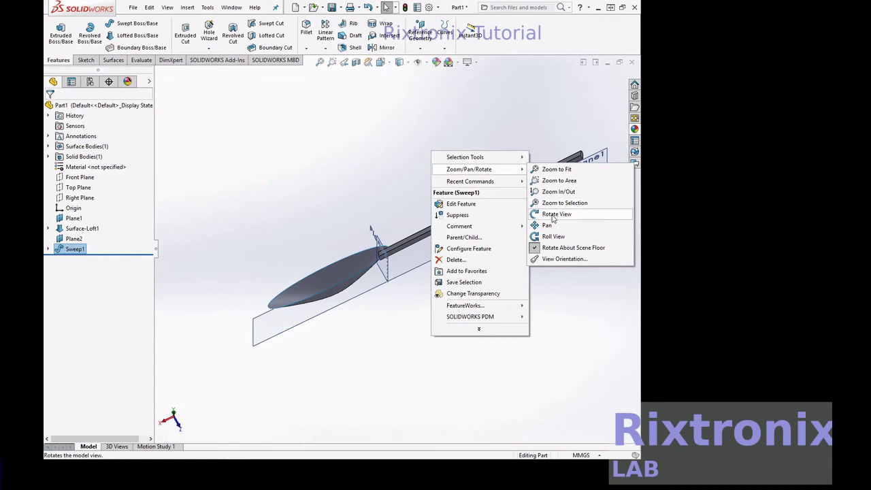
click(537, 213)
mouse_move(465, 188)
mouse_down()
mouse_move(494, 226)
mouse_move(504, 157)
mouse_move(494, 157)
mouse_move(490, 202)
mouse_up()
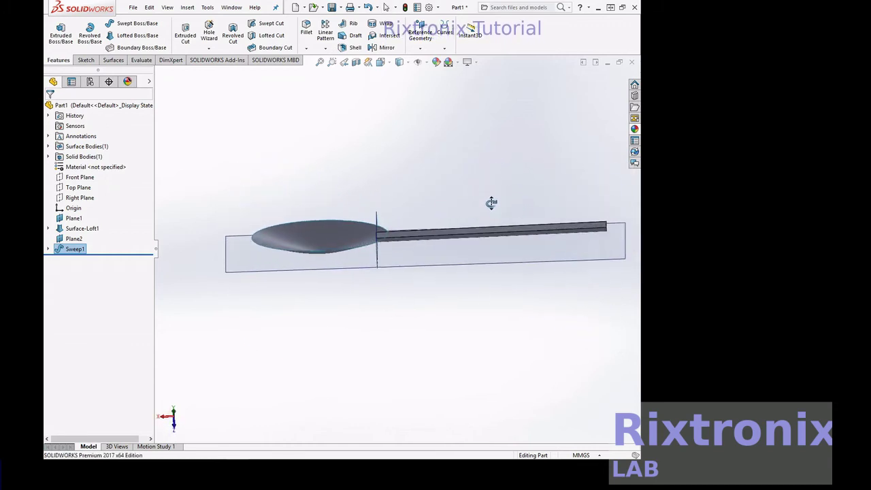
click(187, 8)
mouse_move(205, 22)
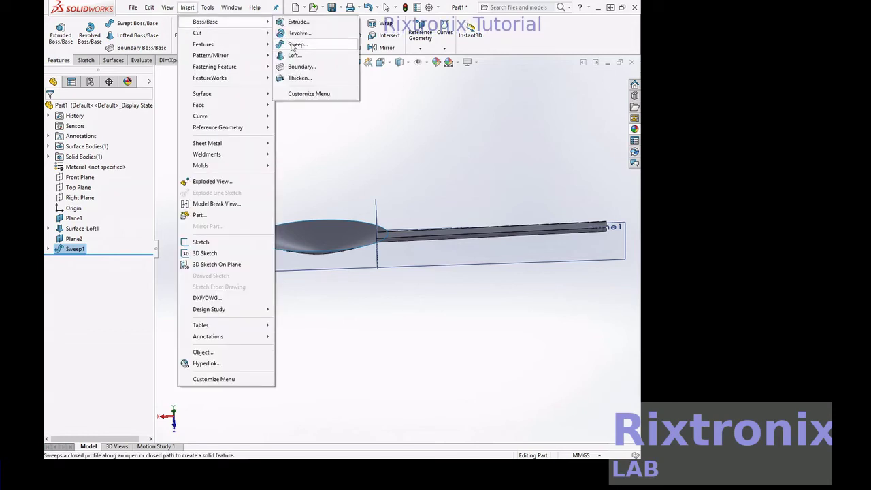
Thicken Surface-Loft1 by 2.00 mm on one side, below the bowl, as a separate body
click(299, 77)
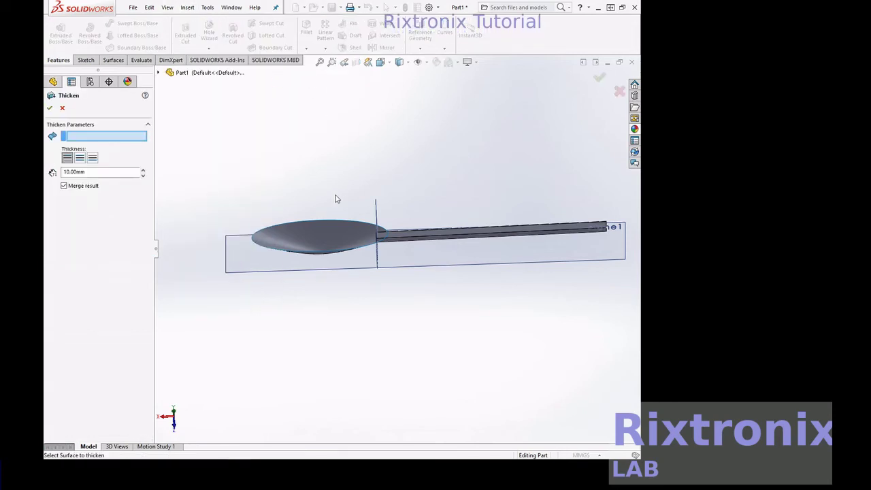
click(335, 227)
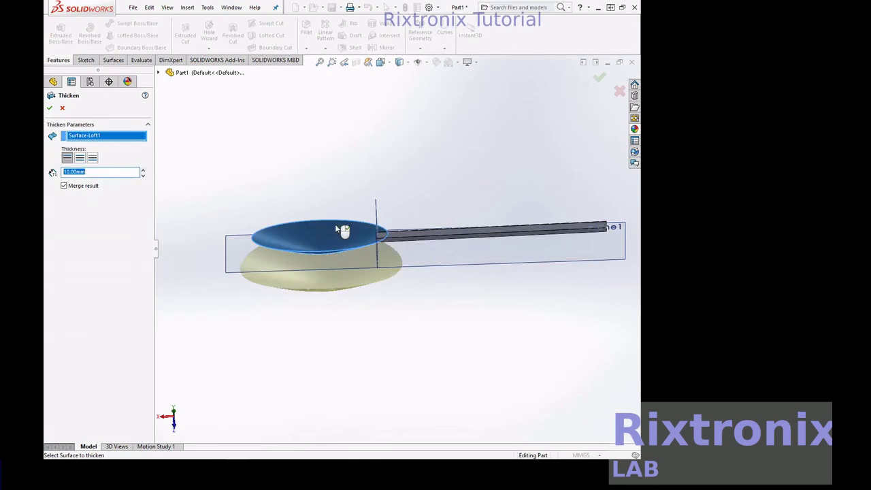
click(64, 185)
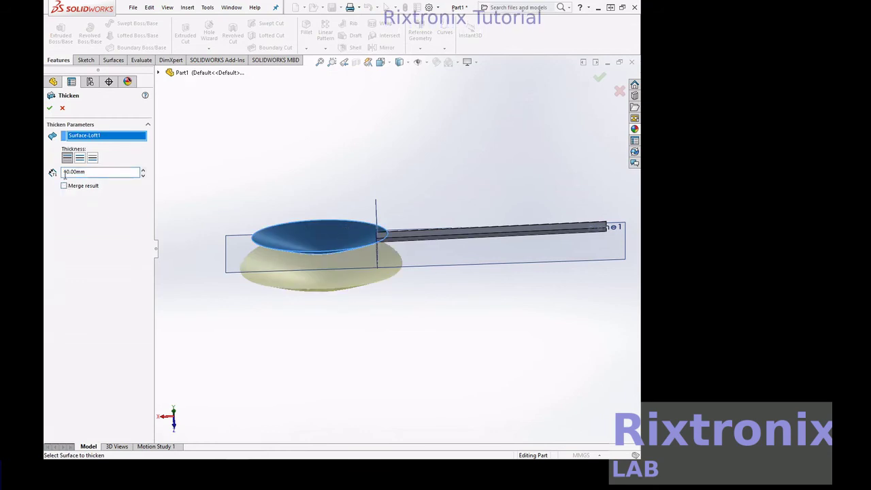
text(2)
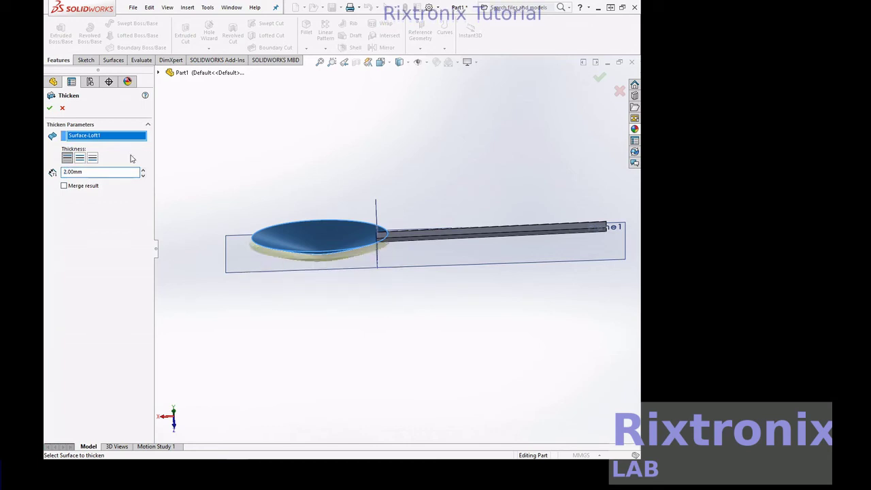
click(93, 158)
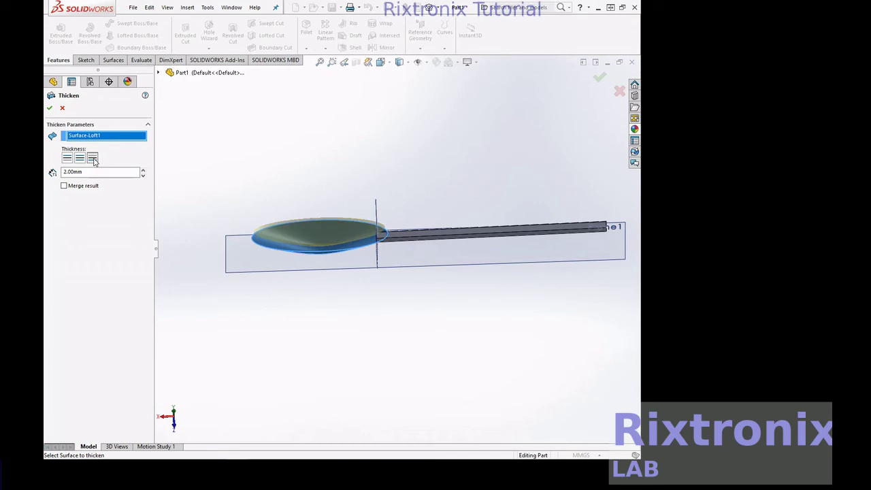
click(82, 158)
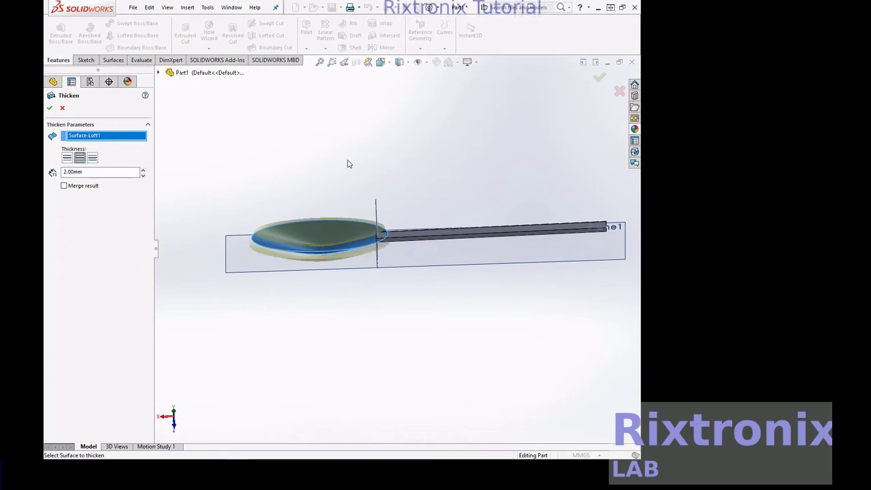
right_click(389, 151)
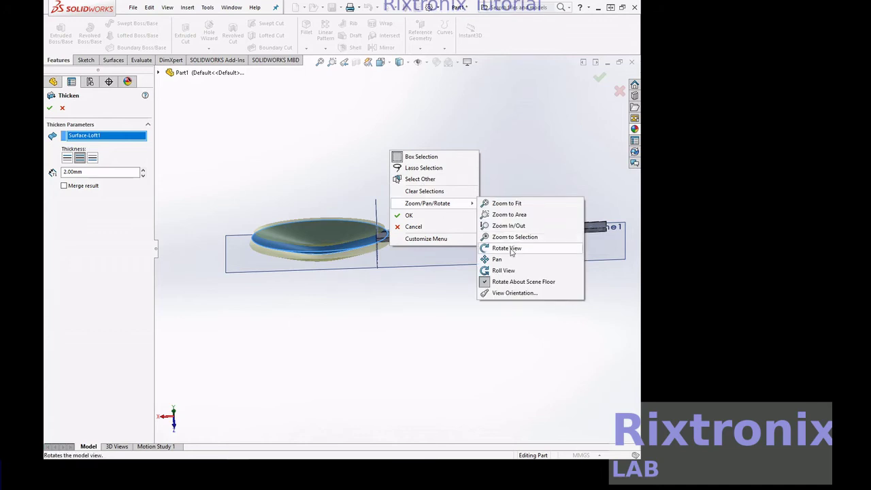
mouse_move(427, 204)
click(503, 249)
mouse_move(464, 155)
mouse_down()
mouse_move(480, 205)
mouse_move(506, 234)
mouse_move(525, 224)
mouse_move(469, 150)
mouse_up()
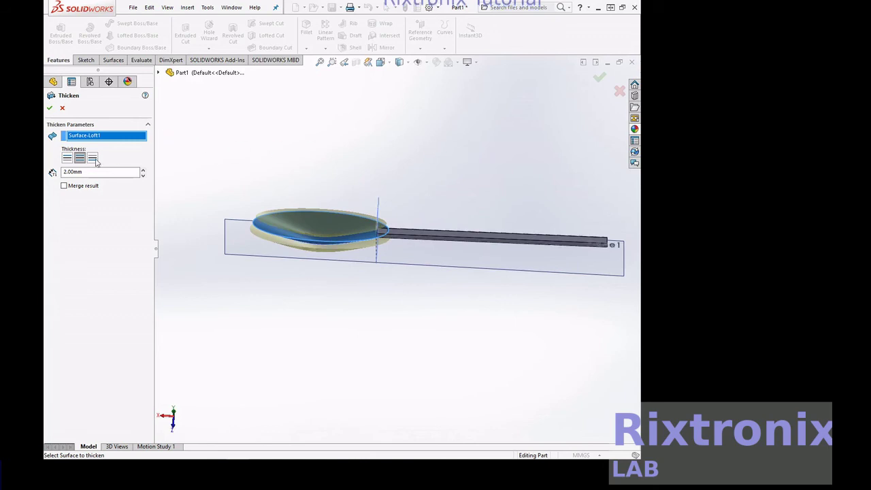
click(68, 158)
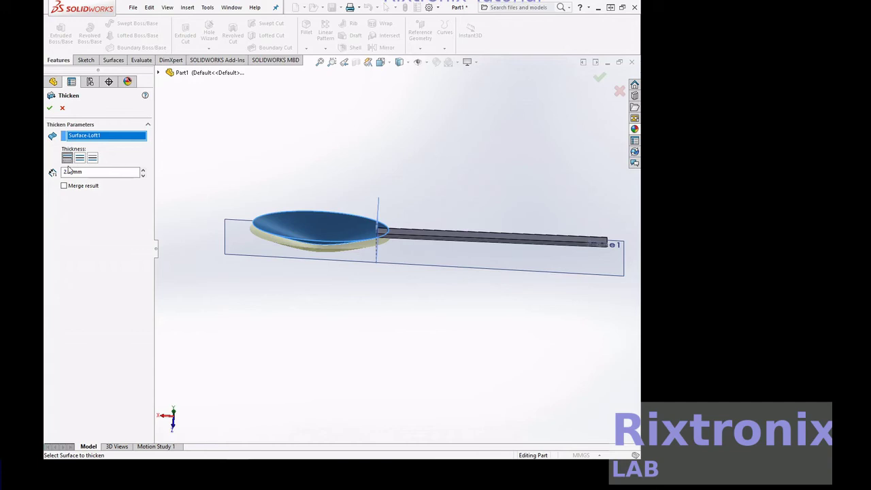
click(50, 109)
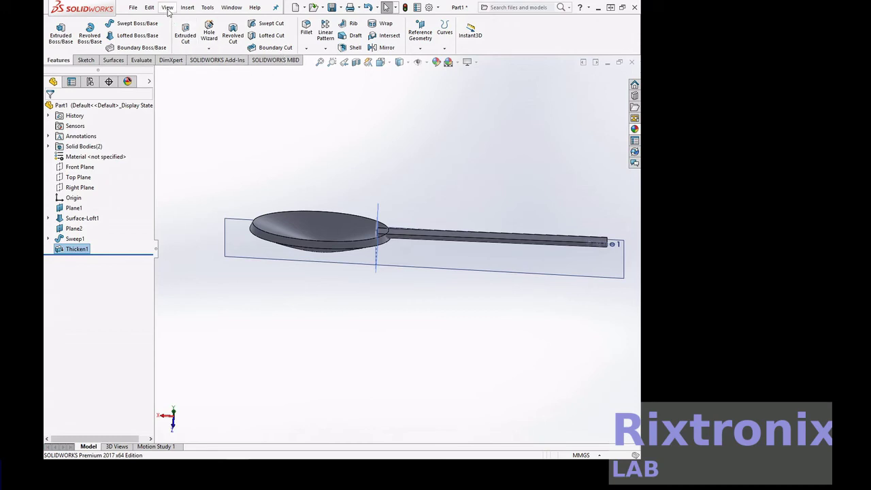
Move the Sweep1 handle body about -2.59 mm along X toward the bowl
click(185, 8)
mouse_move(202, 44)
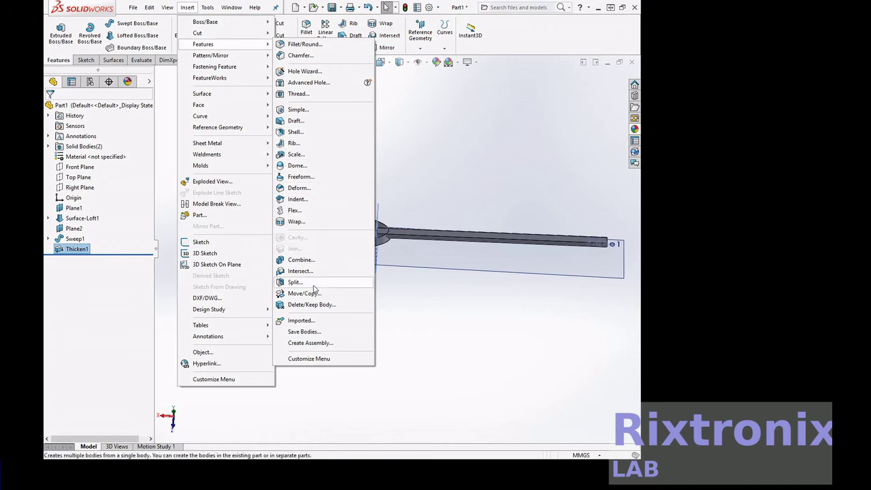
click(314, 294)
click(414, 237)
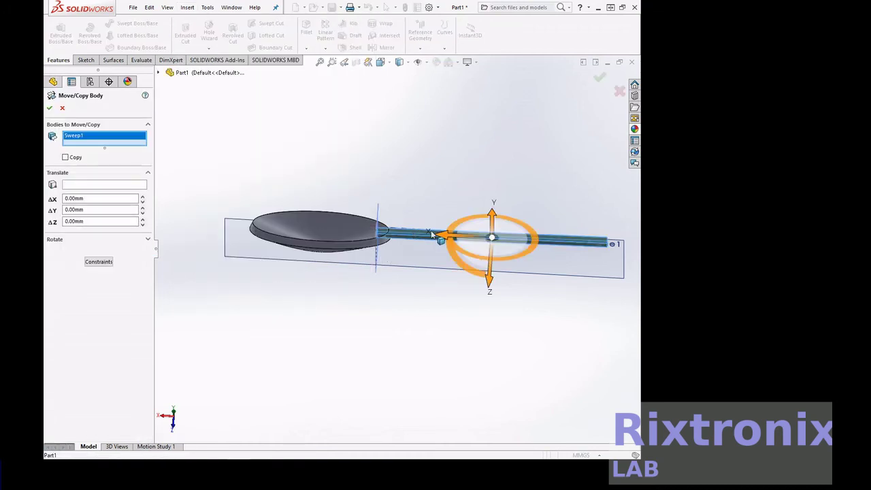
drag(469, 240, 471, 238)
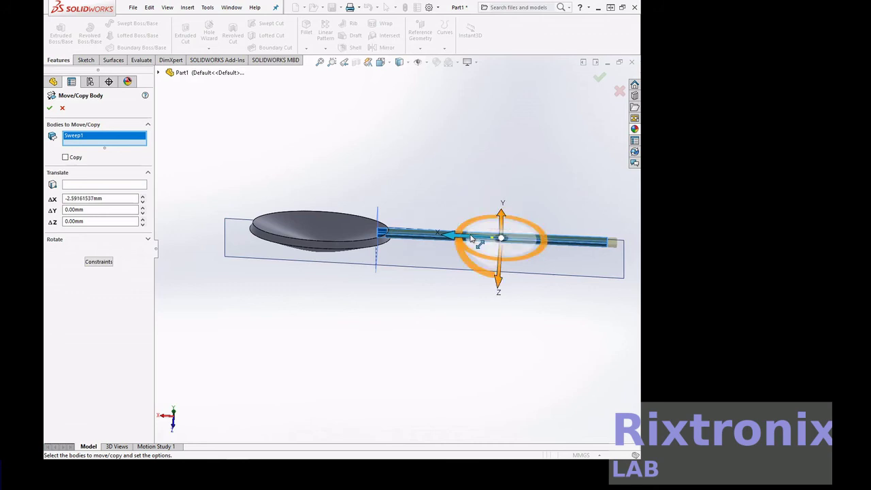
click(49, 107)
right_click(449, 128)
mouse_move(487, 143)
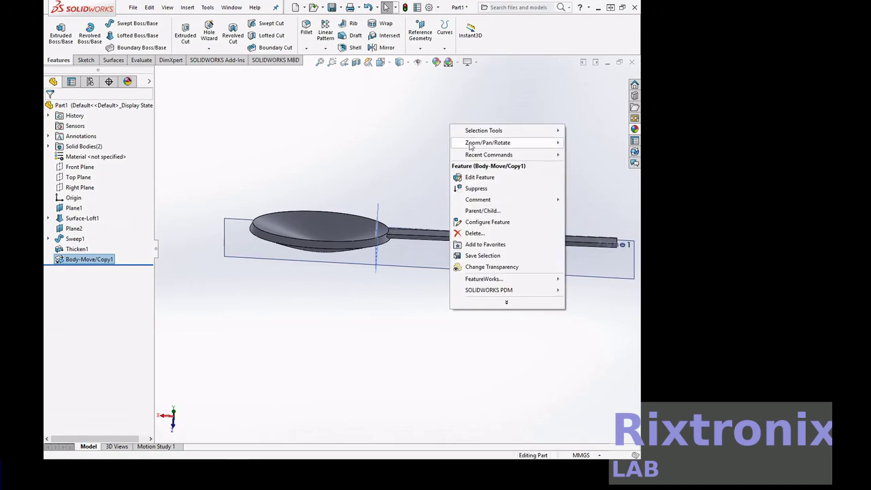
Edit Thicken1 to change the bowl thickness from 2.00 mm to 1.00 mm
click(383, 191)
mouse_move(428, 146)
mouse_down()
mouse_move(420, 220)
mouse_move(370, 272)
mouse_move(379, 121)
mouse_move(402, 97)
mouse_move(426, 129)
mouse_move(398, 210)
mouse_move(388, 211)
mouse_move(454, 196)
mouse_move(445, 150)
mouse_move(426, 122)
mouse_up()
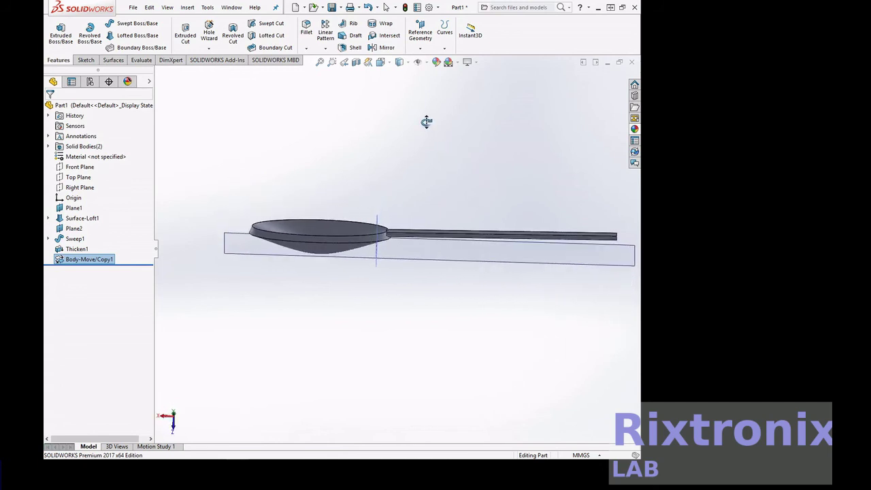
click(77, 249)
click(82, 220)
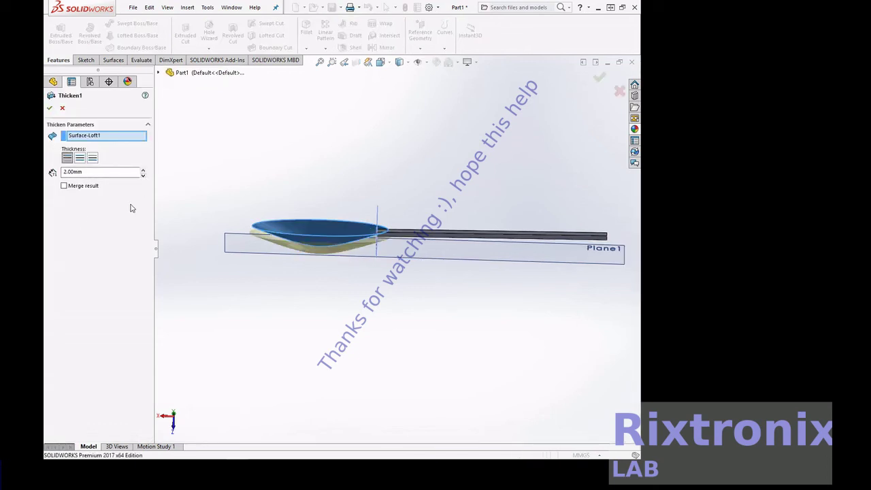
click(143, 171)
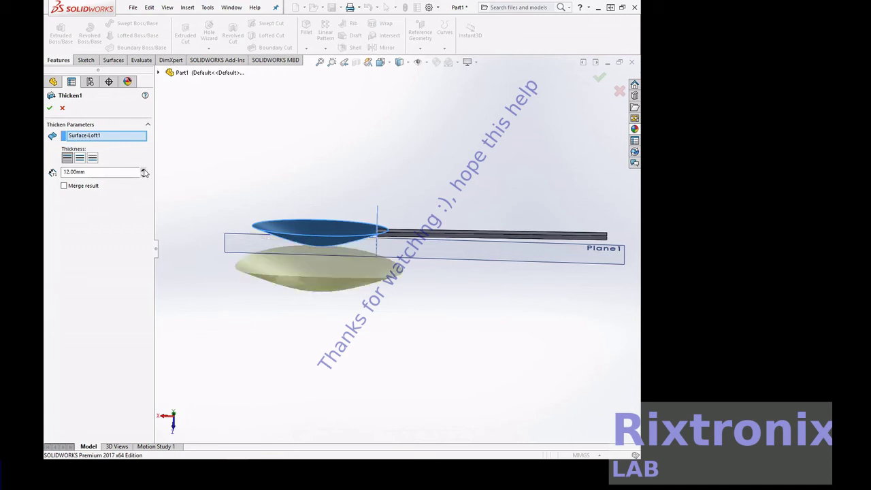
click(142, 174)
click(126, 173)
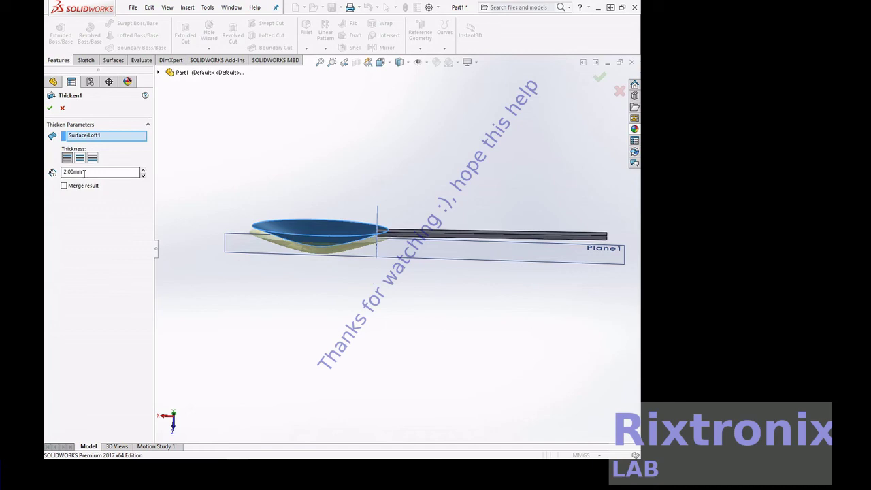
text(1)
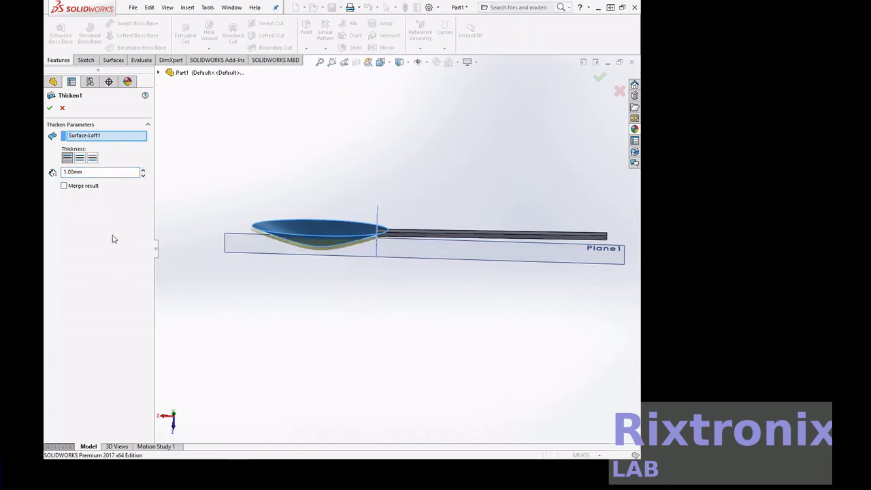
click(49, 107)
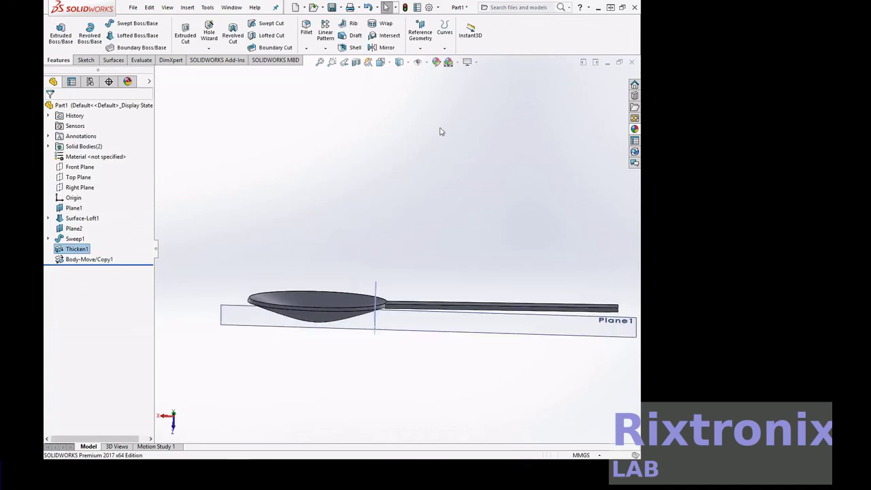
Apply the Metal > Brass appearance to the whole Part1 spoon
click(320, 63)
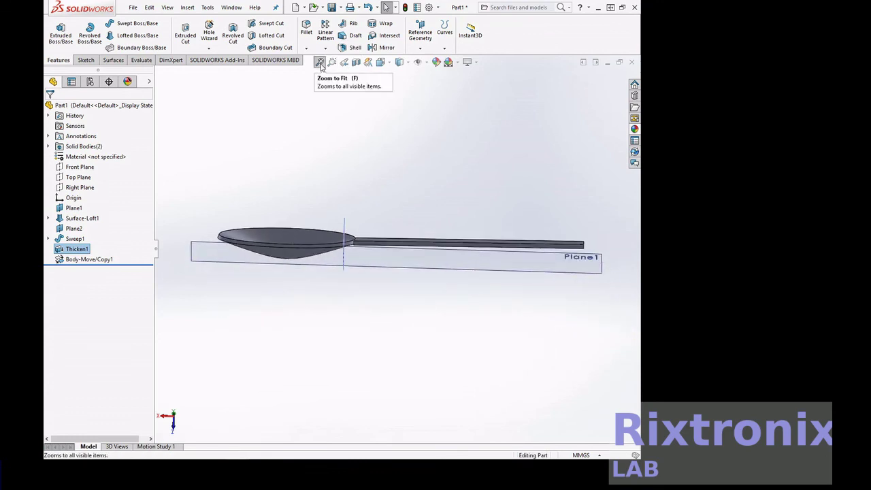
click(634, 128)
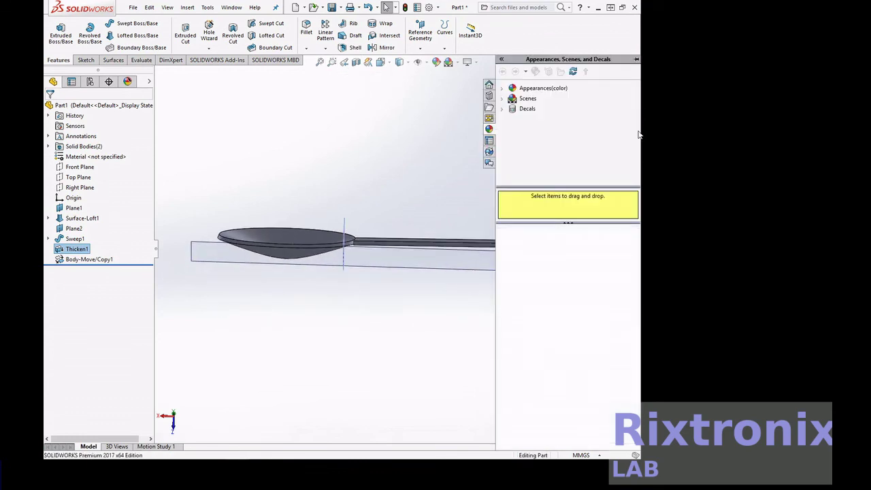
click(503, 88)
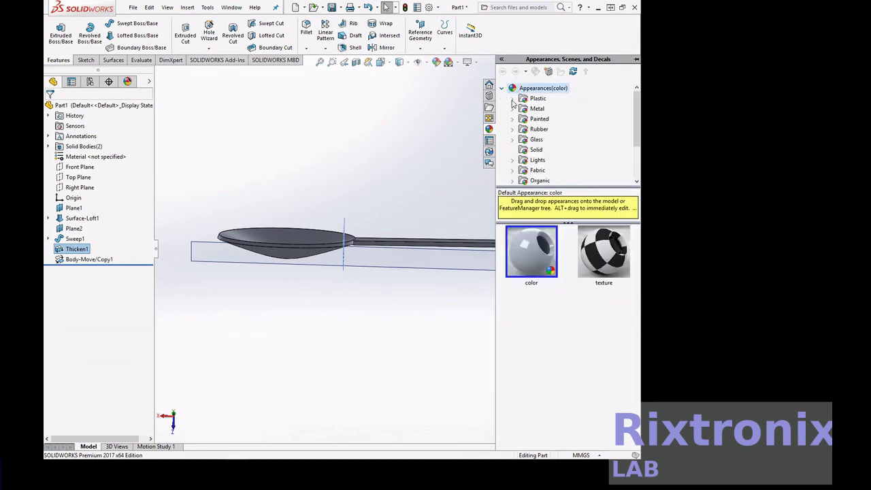
click(512, 109)
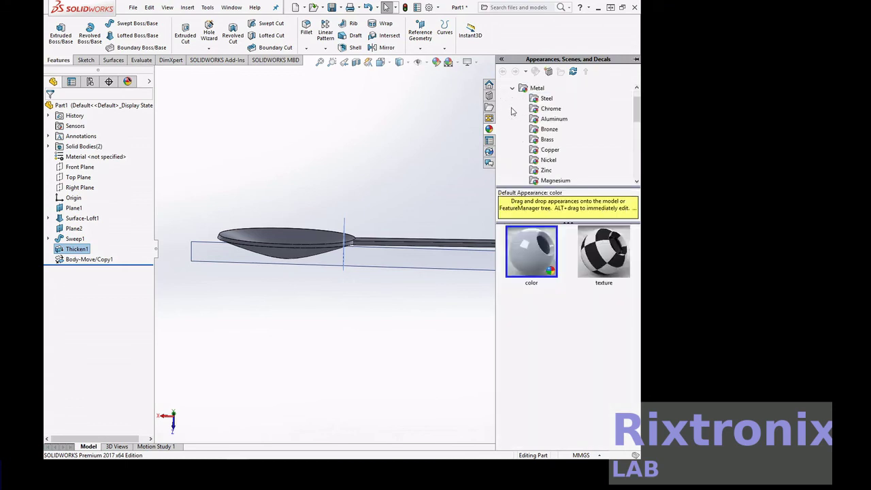
click(548, 140)
drag(548, 247, 449, 247)
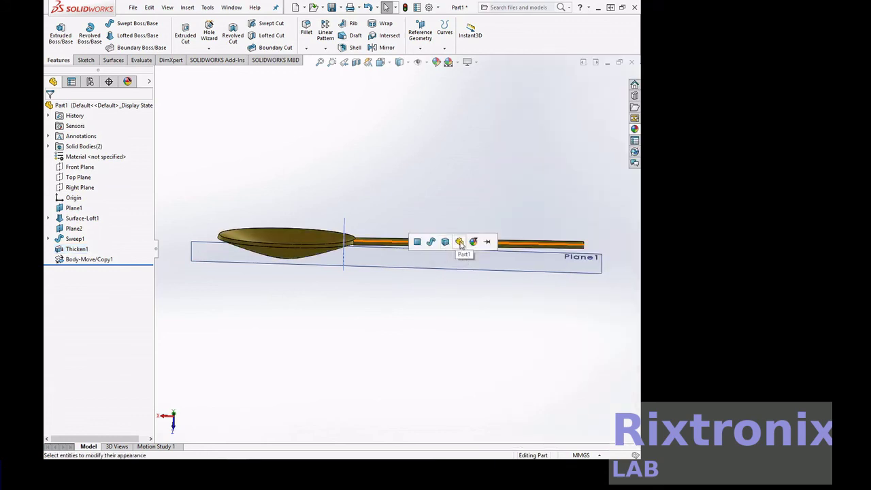
click(461, 243)
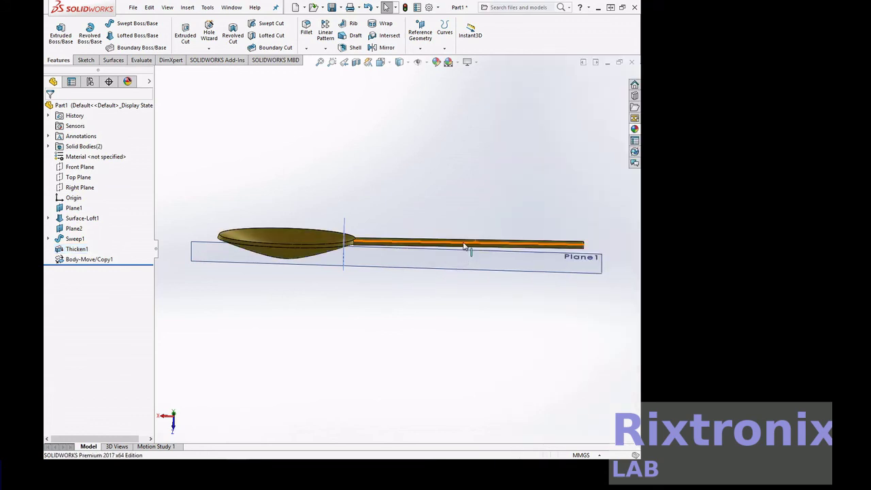
Orbit to an oblique top view showing the extruded text bodies beside the handle
right_click(499, 145)
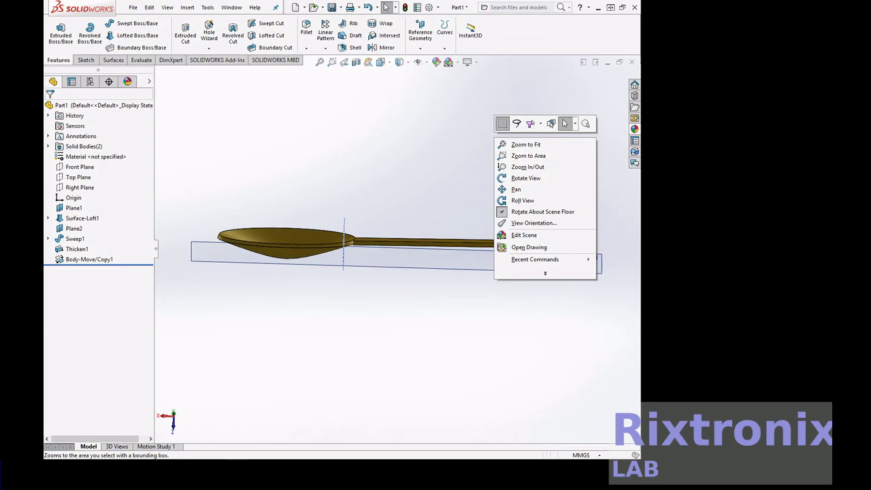
right_click(354, 159)
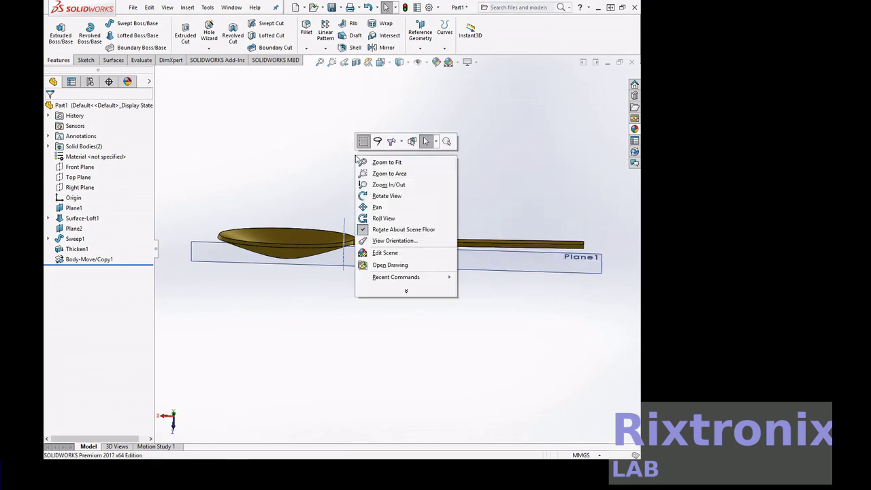
click(326, 87)
right_click(329, 84)
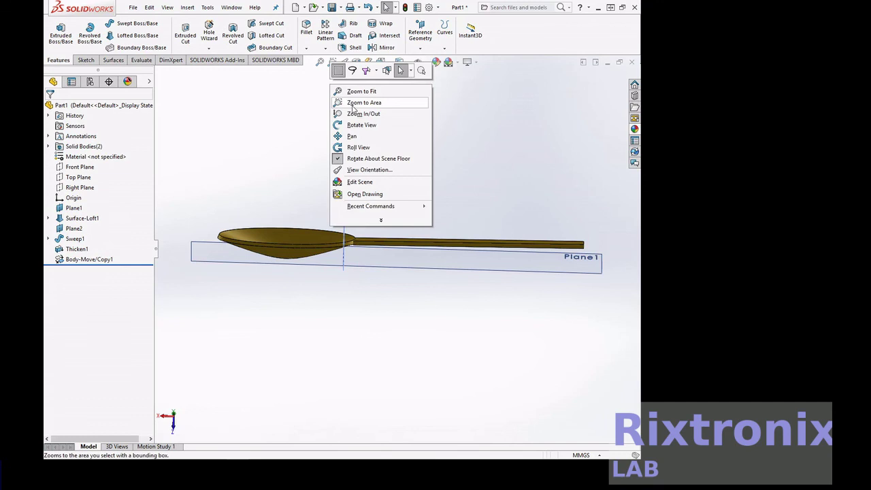
click(364, 123)
mouse_move(363, 123)
mouse_down()
mouse_move(361, 234)
mouse_move(349, 154)
mouse_move(364, 95)
mouse_move(346, 140)
mouse_up()
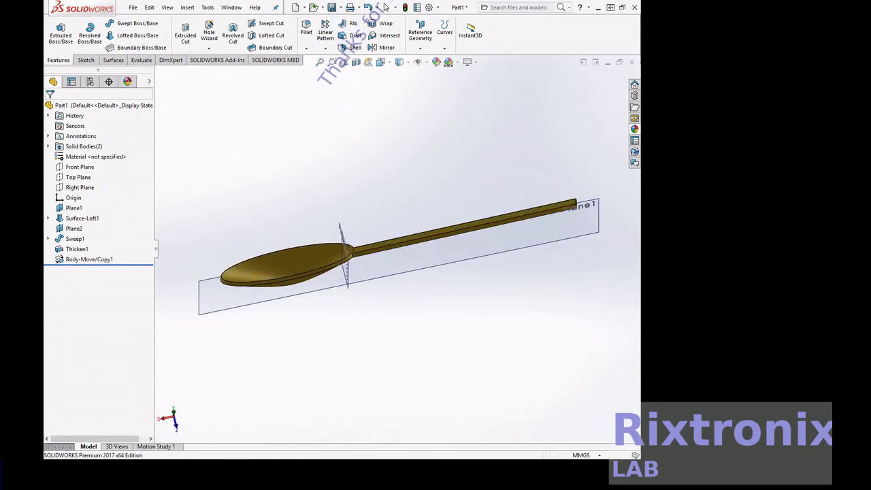
click(187, 8)
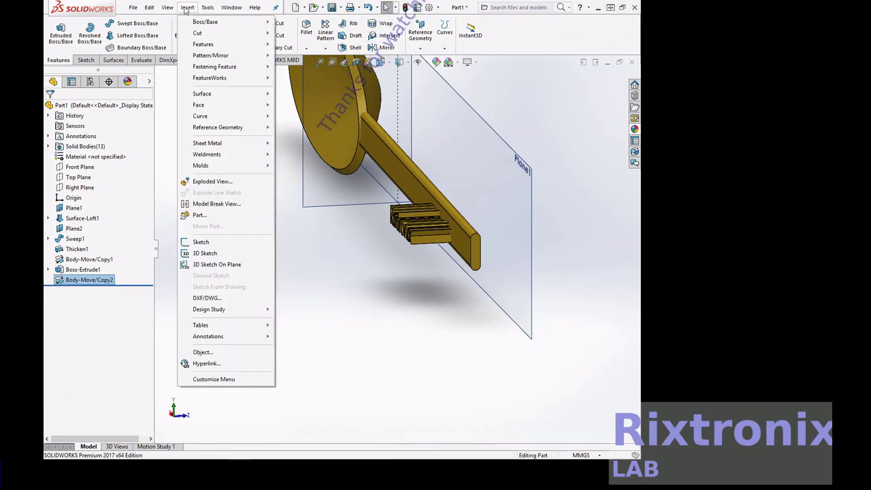
mouse_move(202, 45)
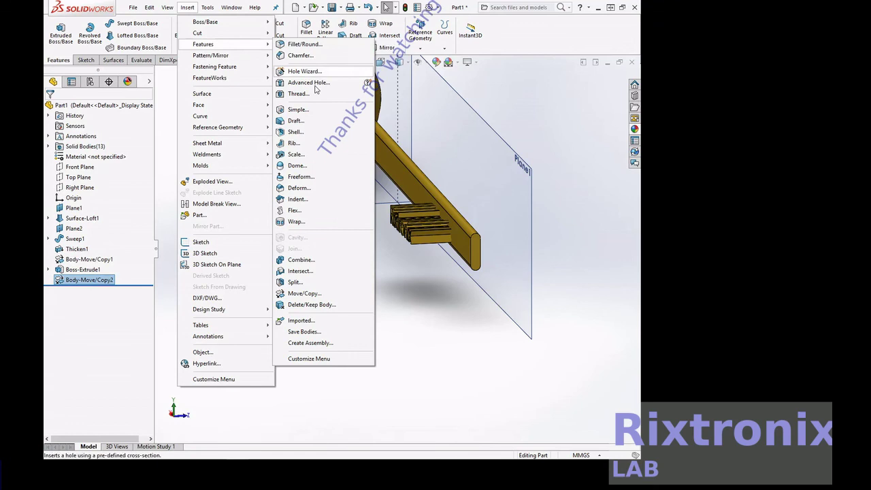
Combine-subtract the eleven Rixtronix letter bodies from the Body-Move/Copy1 handle
click(311, 260)
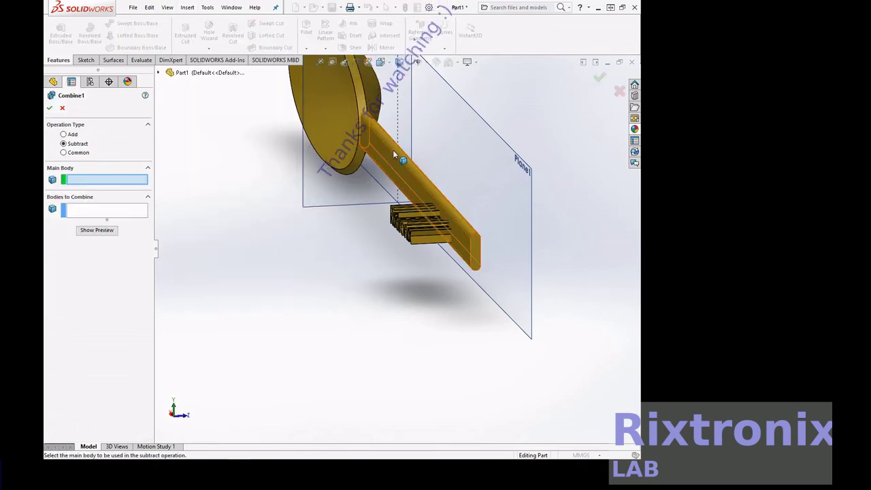
click(364, 159)
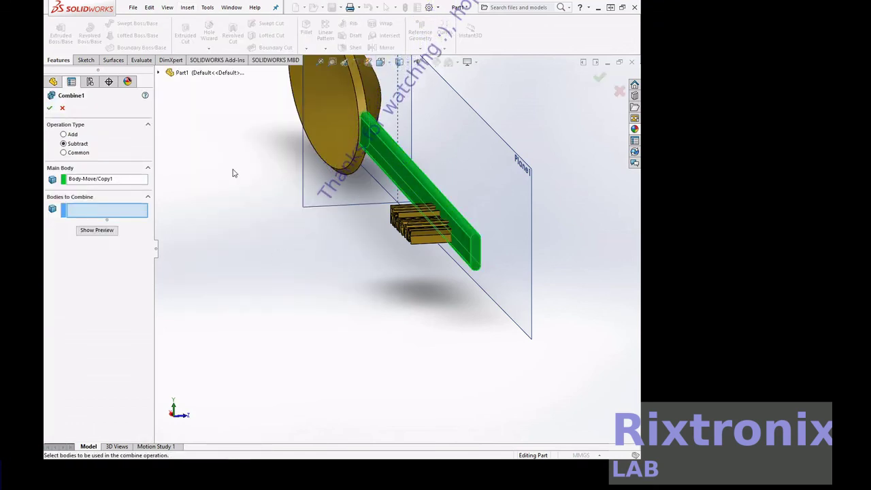
drag(234, 171, 551, 294)
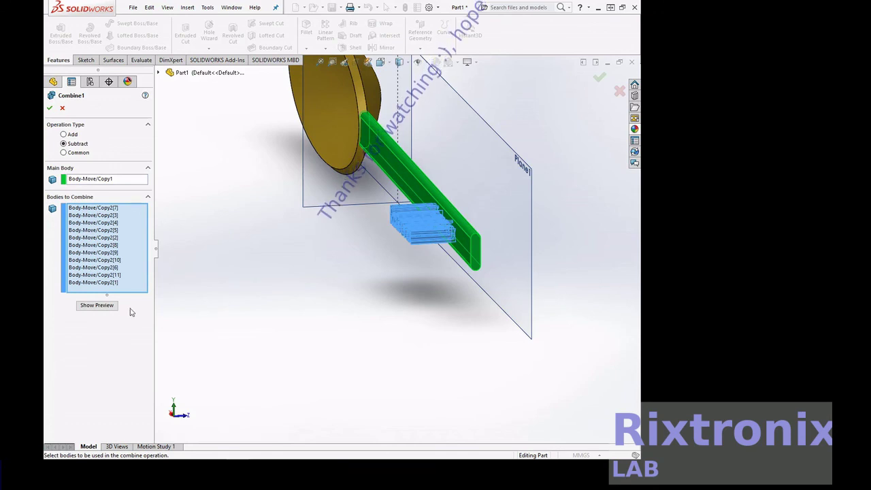
click(110, 306)
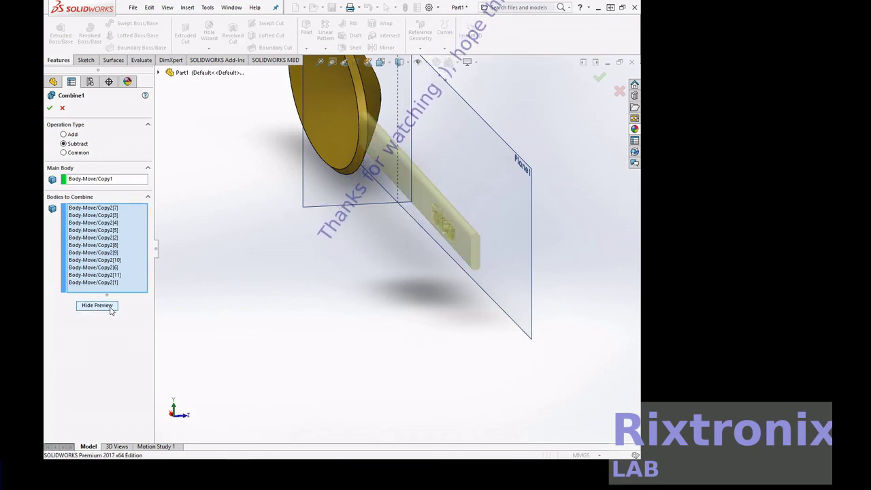
click(331, 61)
drag(389, 192, 464, 228)
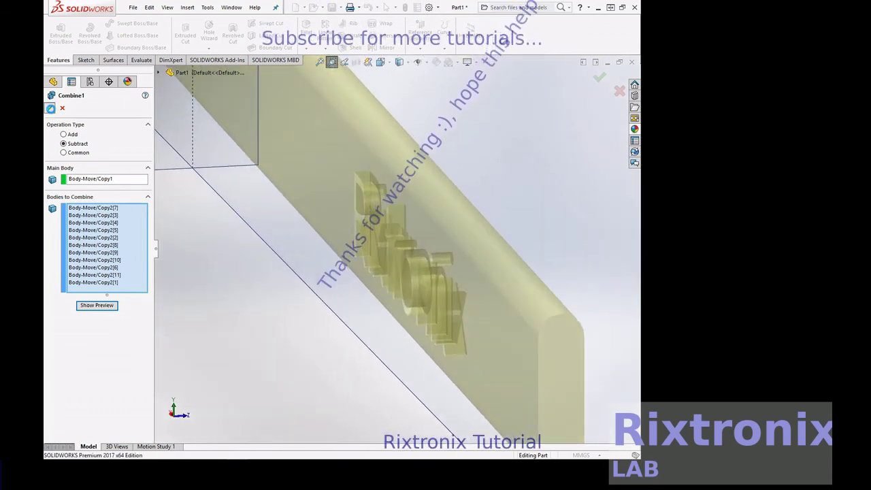
click(49, 108)
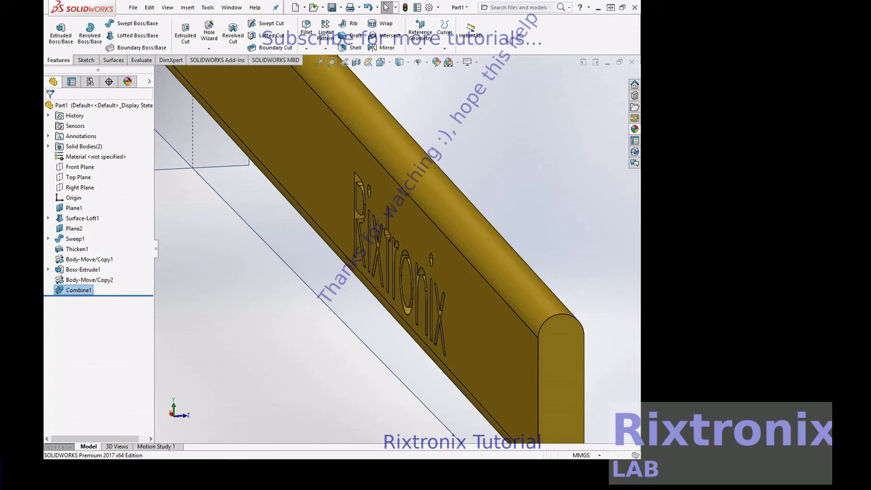